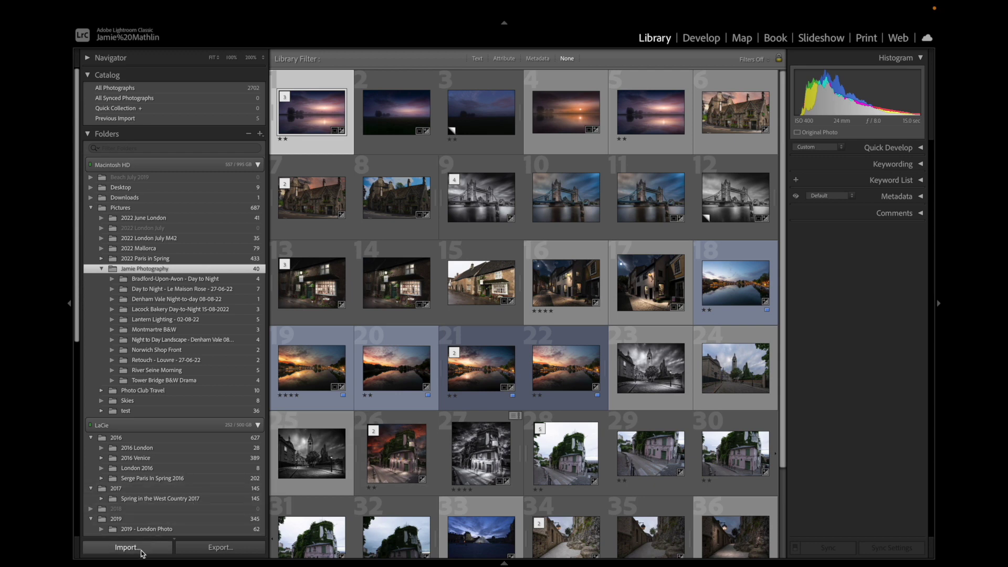
Start a photo import from the Camera SD's 100MSDCF folder and exclude all of its photos from the selection
{"action": "left_click", "coordinate": [141, 550]}
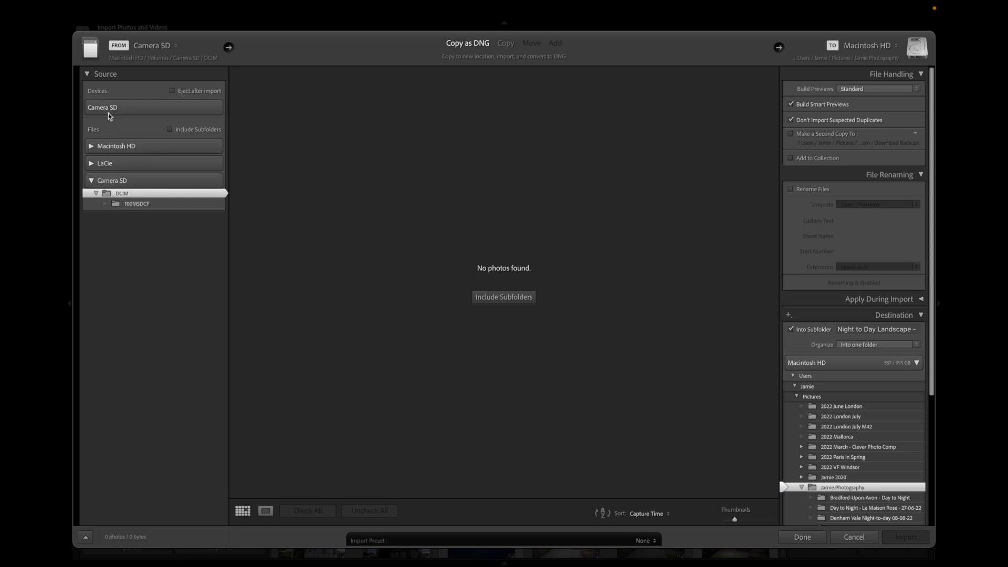
{"action": "left_click", "coordinate": [127, 204]}
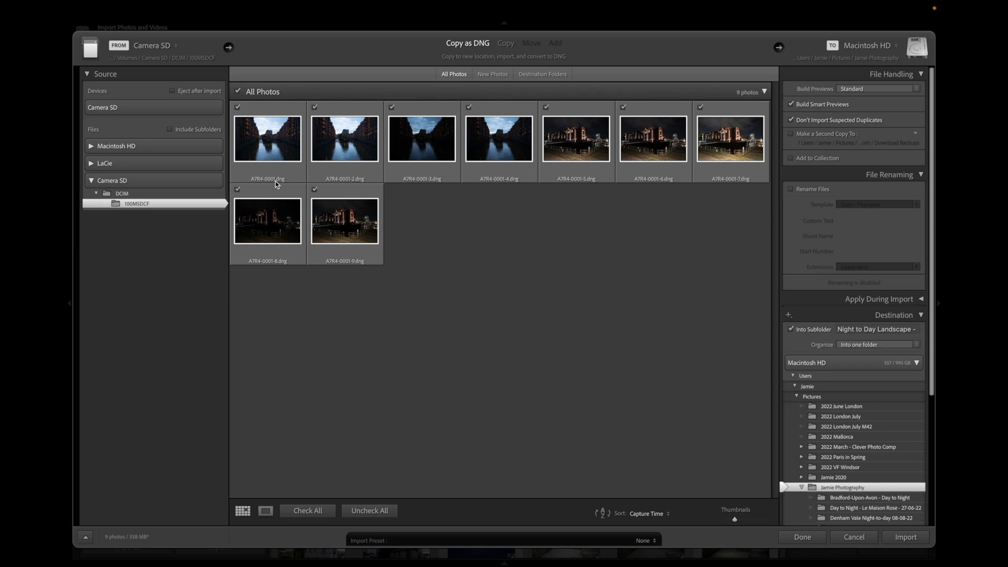
{"action": "mouse_move", "coordinate": [275, 181]}
{"action": "left_click", "coordinate": [313, 515]}
{"action": "left_click", "coordinate": [357, 512]}
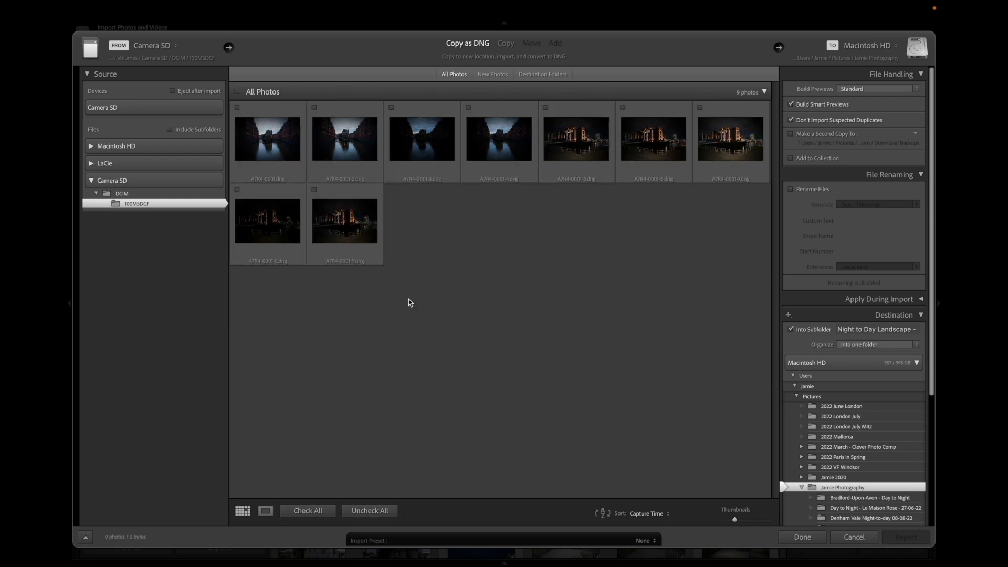
{"action": "left_click", "coordinate": [315, 108]}
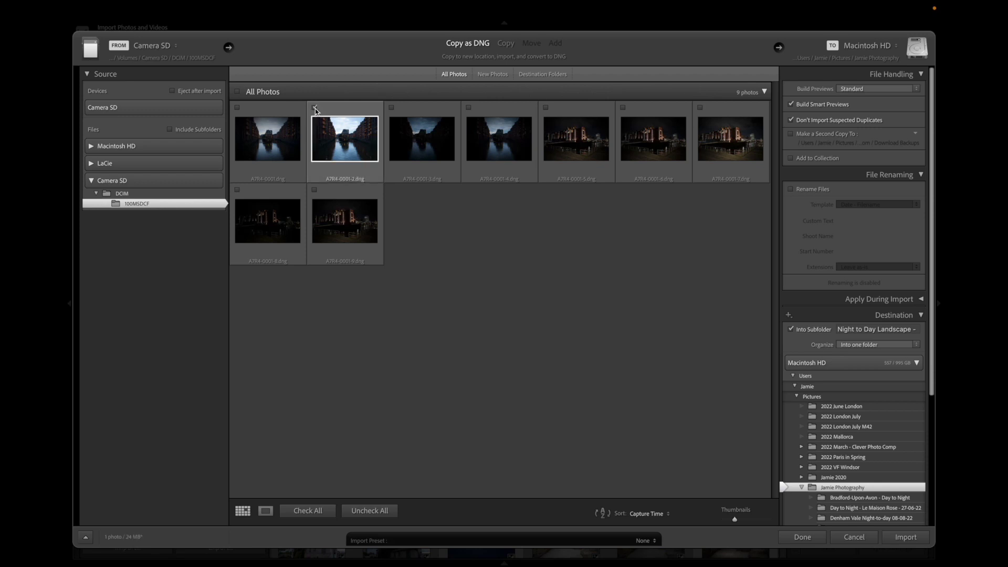
{"action": "left_click", "coordinate": [468, 108]}
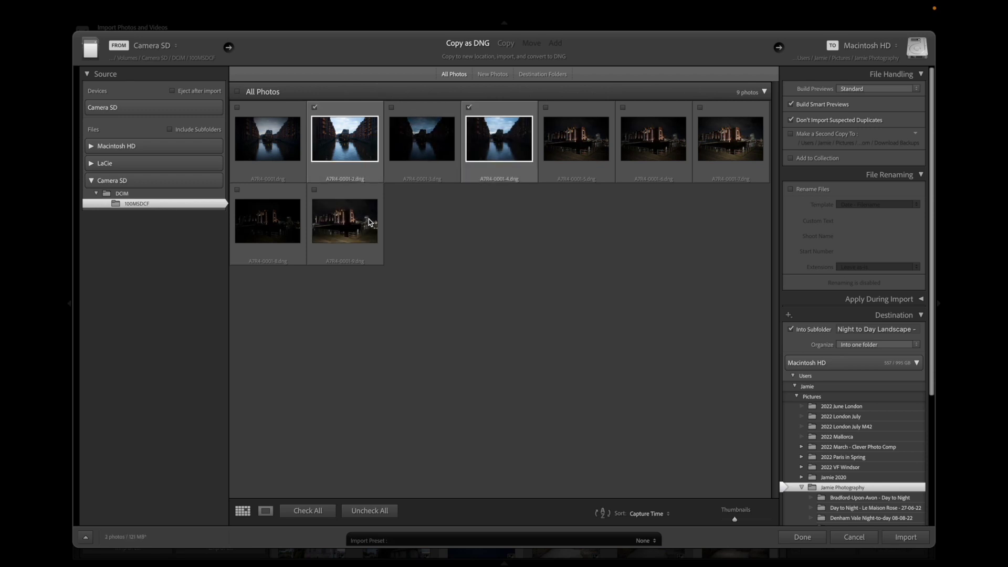
{"action": "left_click", "coordinate": [314, 107]}
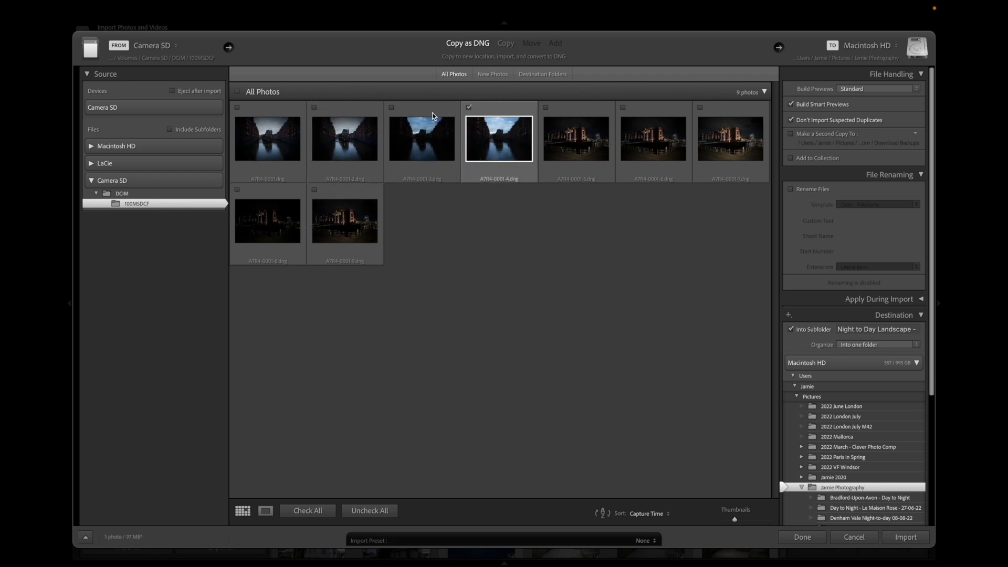
{"action": "left_click", "coordinate": [468, 108]}
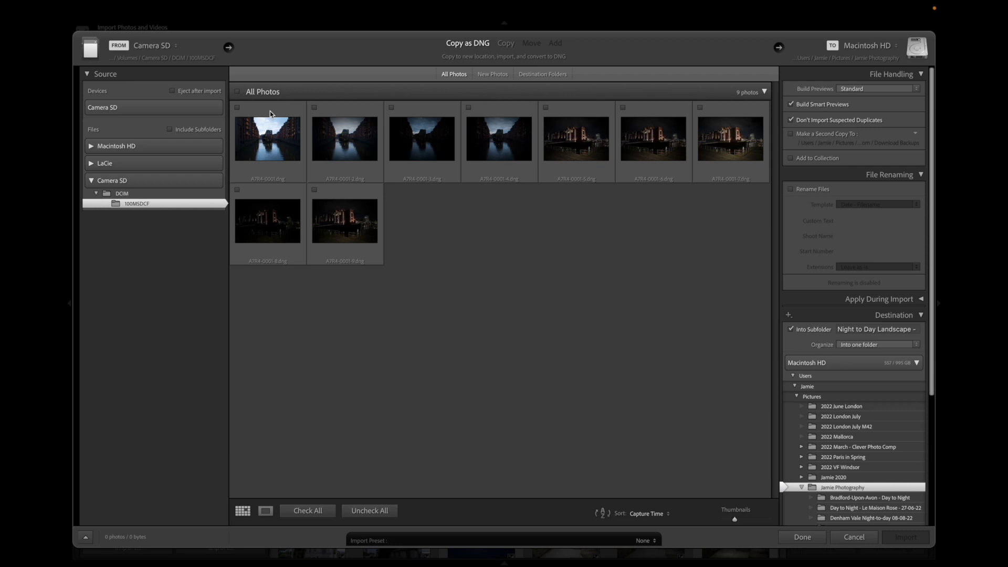
View A7R4-0001.dng enlarged in the single-photo preview and include it in the import
{"action": "mouse_move", "coordinate": [270, 112]}
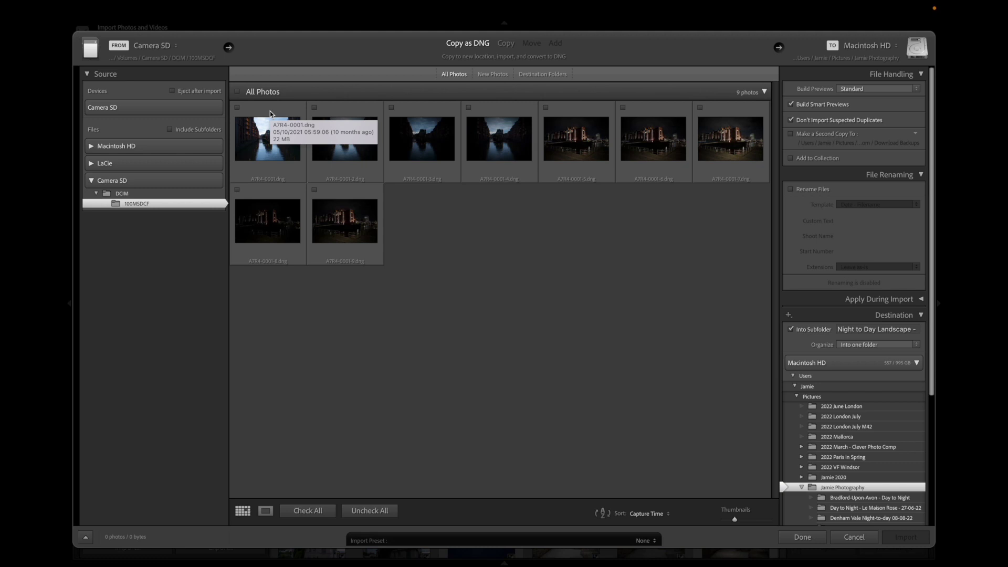
{"action": "left_click", "coordinate": [270, 111]}
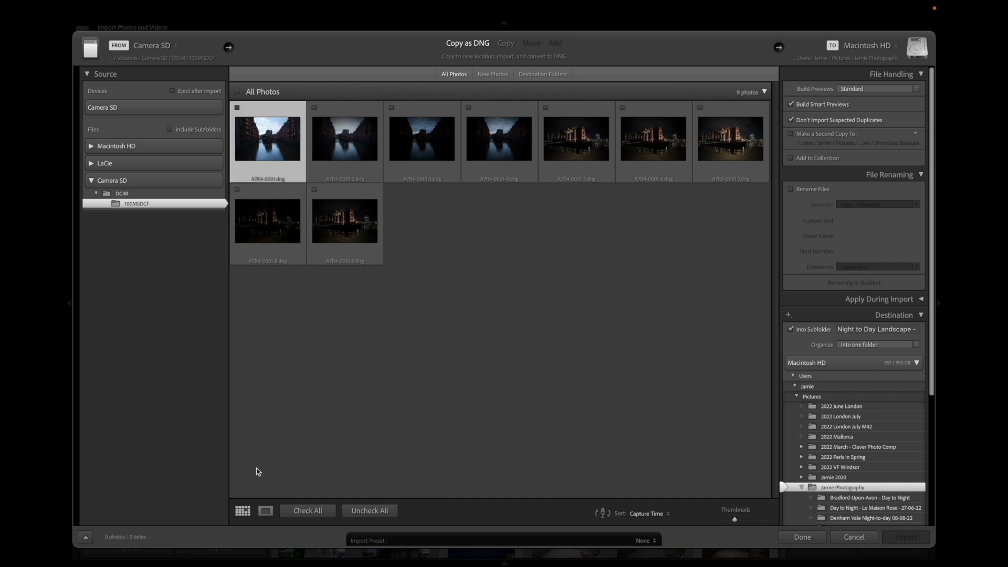
{"action": "left_click", "coordinate": [266, 514]}
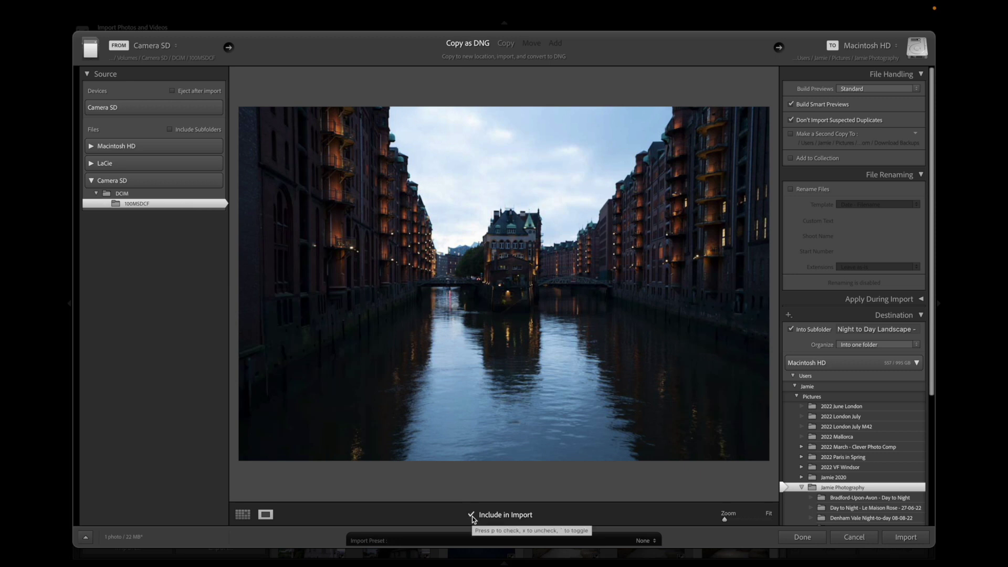
{"action": "left_click", "coordinate": [472, 516]}
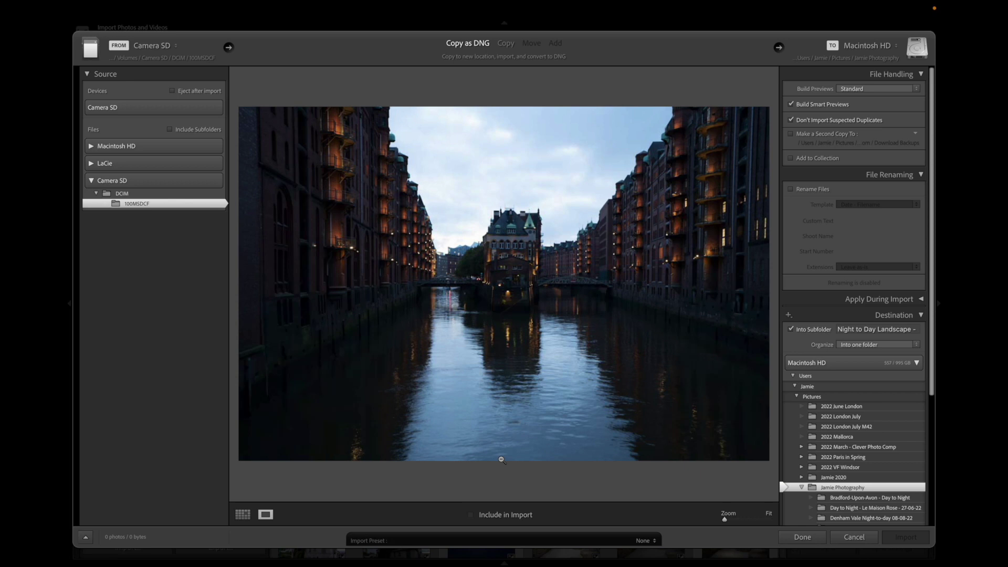
{"action": "key", "text": "p"}
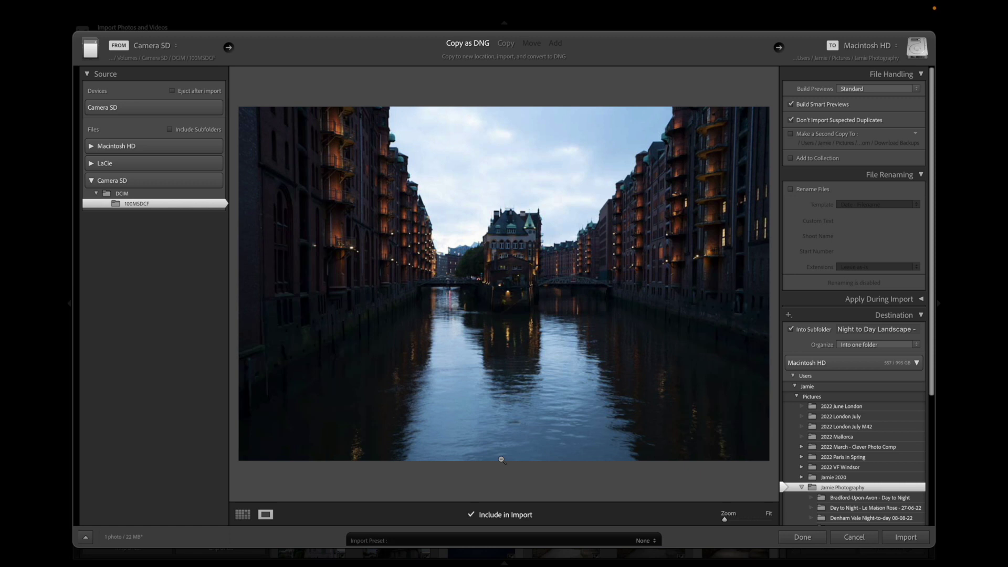
Include the canal photos A7R4-0001-2.dng and A7R4-0001-4.dng in the import, leaving out A7R4-0001-3.dng
{"action": "key", "text": "Right"}
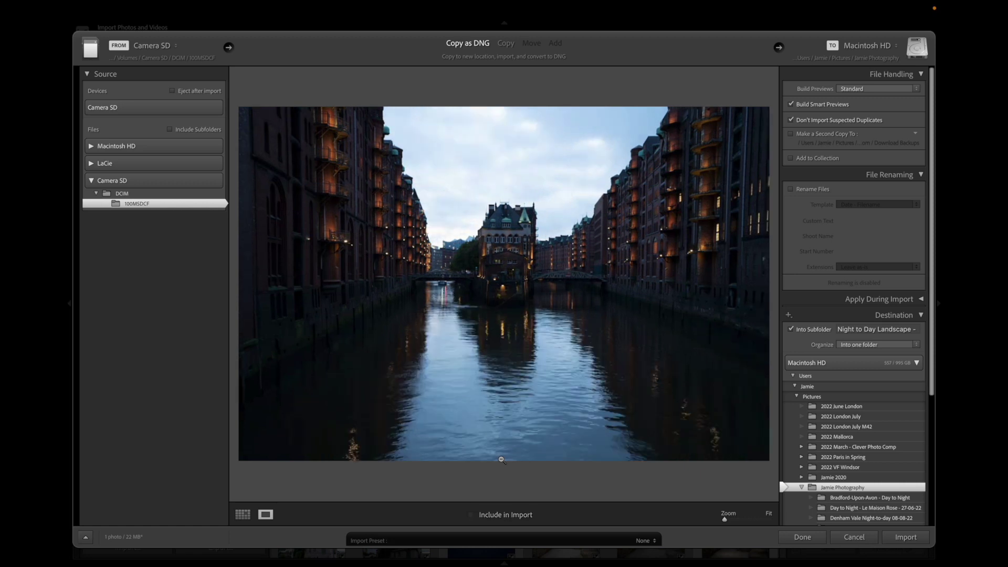
{"action": "key", "text": "p"}
{"action": "key", "text": "Right"}
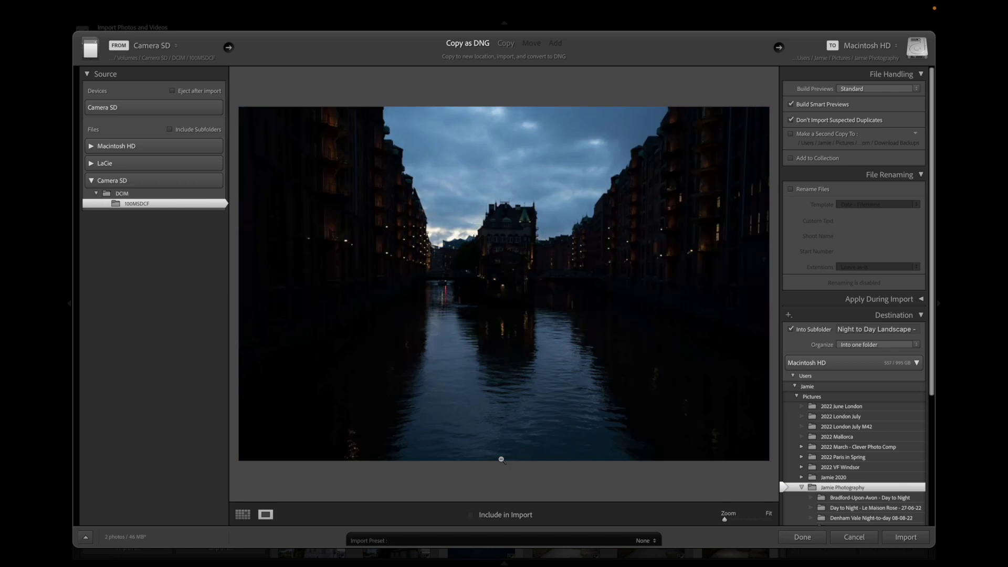
{"action": "key", "text": "p"}
{"action": "key", "text": "u"}
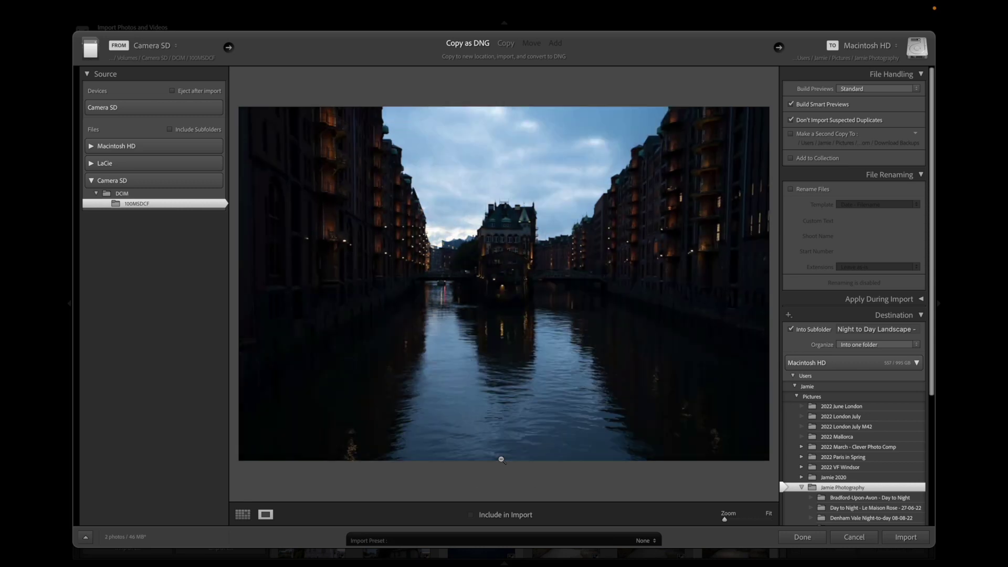
{"action": "key", "text": "p"}
Include the night photos A7R4-0001-7.dng, A7R4-0001-8.dng and A7R4-0001-9.dng in the import, skipping the two before them
{"action": "key", "text": "Right"}
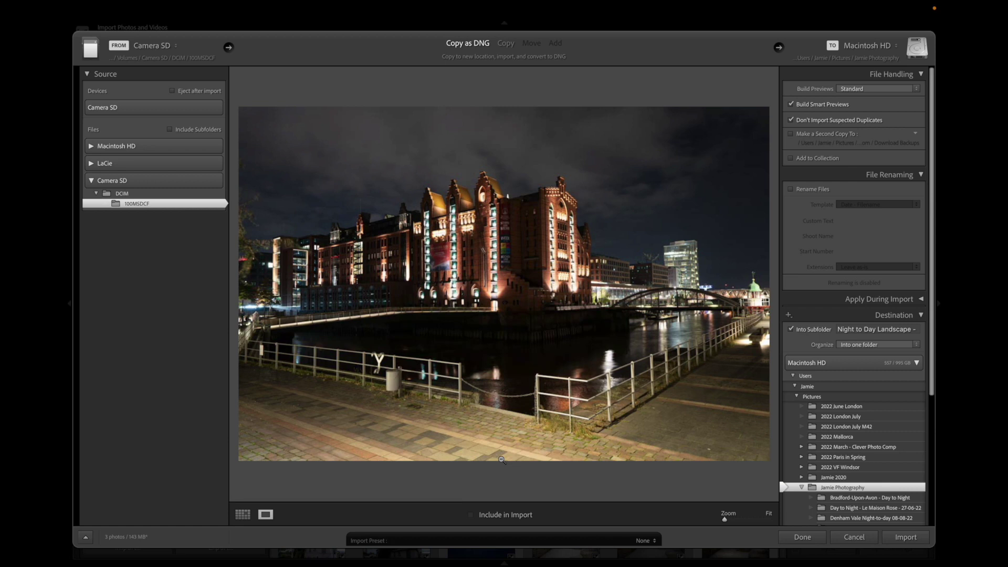
{"action": "key", "text": "p"}
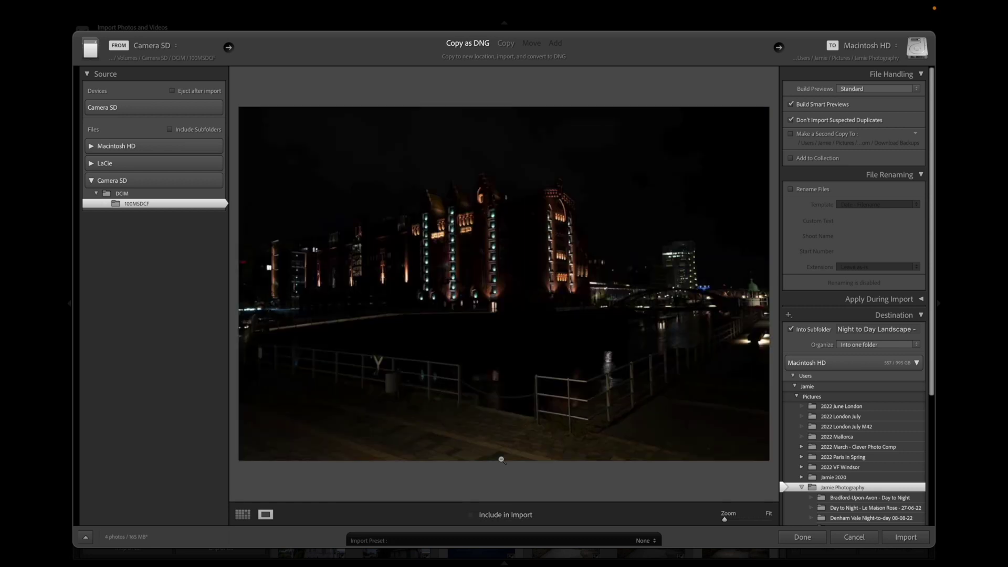
{"action": "key", "text": "p"}
{"action": "key", "text": "Right"}
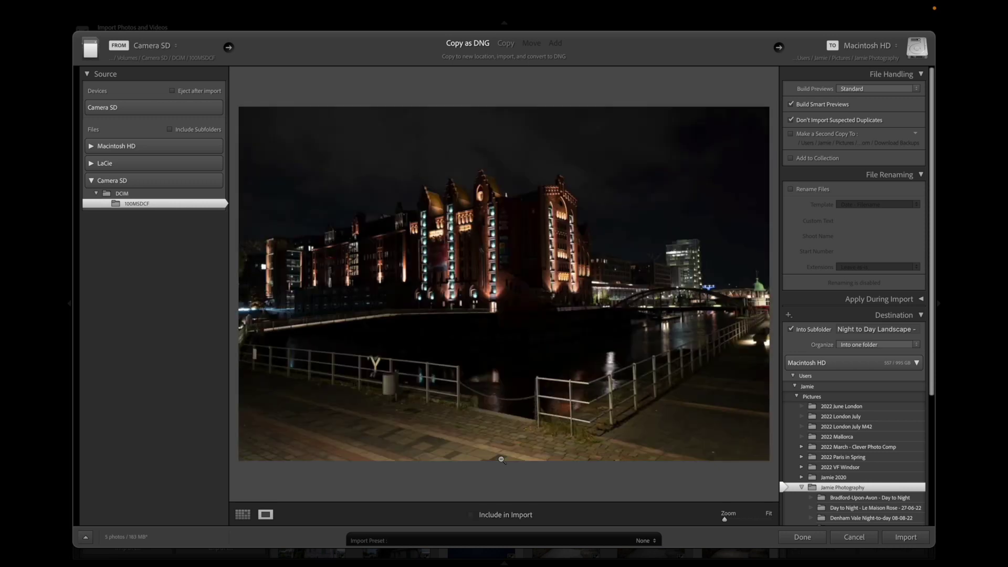
{"action": "key", "text": "p"}
Inspect the detail of A7R4-0001-9.dng at 800%, 300% and 200% zoom, and return to the thumbnail grid
{"action": "left_click_drag", "start_coordinate": [724, 521], "coordinate": [764, 520]}
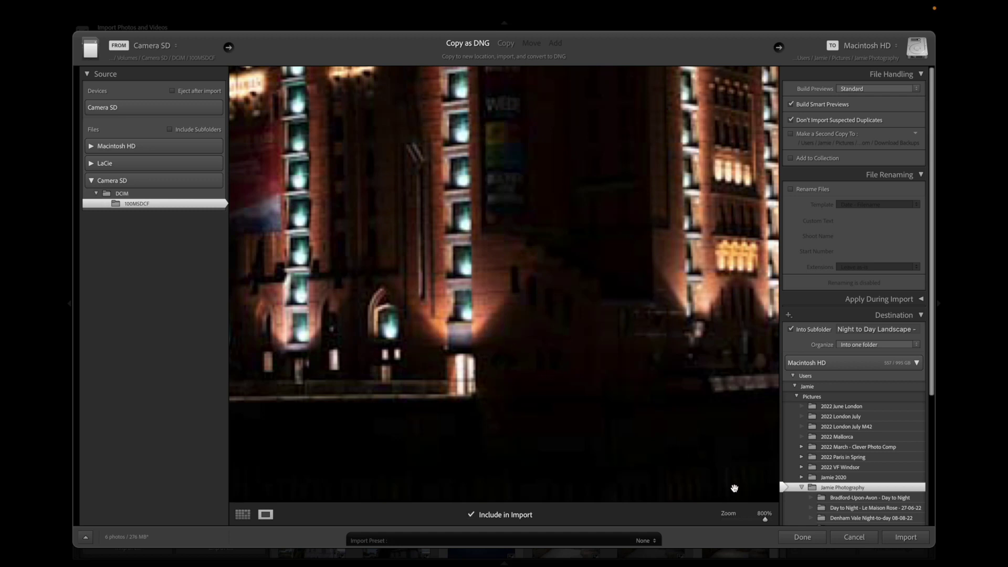
{"action": "left_click_drag", "start_coordinate": [764, 519], "coordinate": [760, 520]}
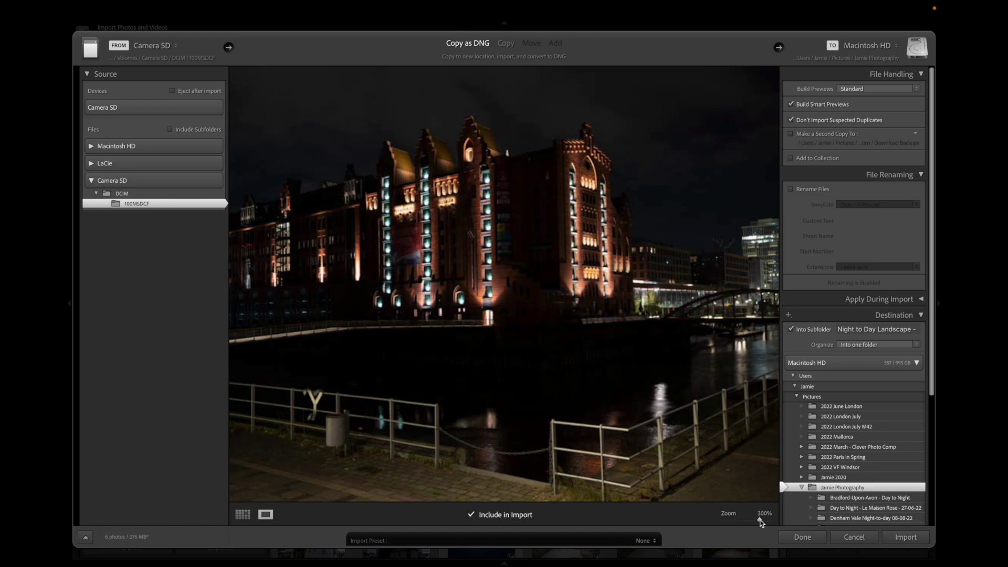
{"action": "mouse_move", "coordinate": [760, 521]}
{"action": "left_mouse_down"}
{"action": "mouse_move", "coordinate": [748, 521]}
{"action": "mouse_move", "coordinate": [757, 520]}
{"action": "left_mouse_up"}
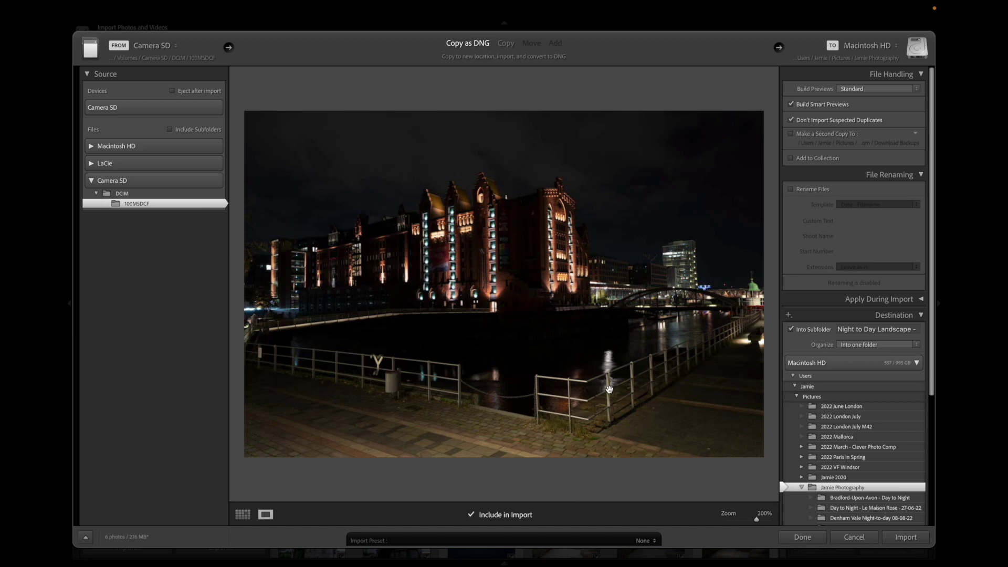
{"action": "left_click", "coordinate": [242, 516]}
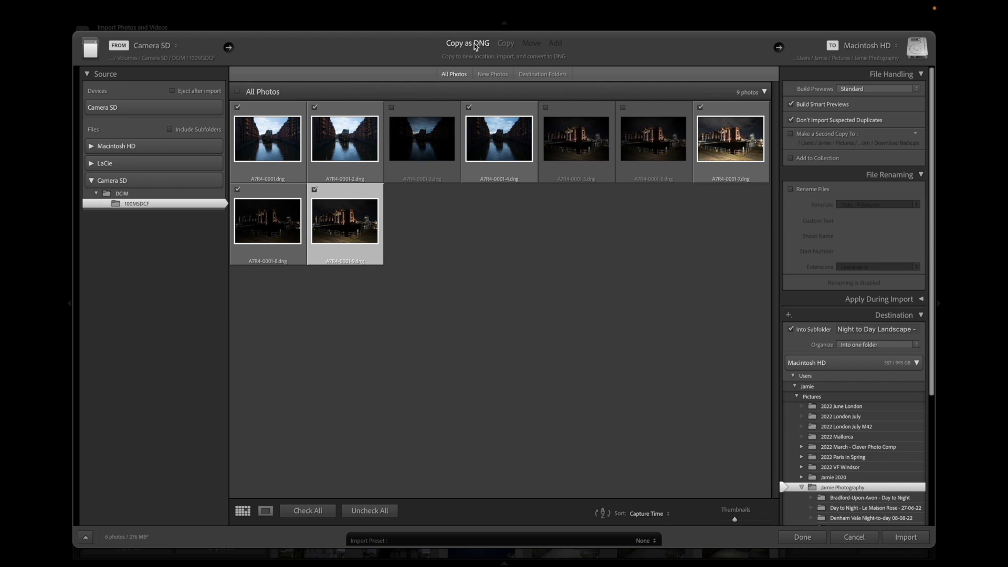
Choose Copy as DNG as the import method and leave only the File Handling settings expanded
{"action": "left_click", "coordinate": [505, 45]}
{"action": "left_click", "coordinate": [477, 45]}
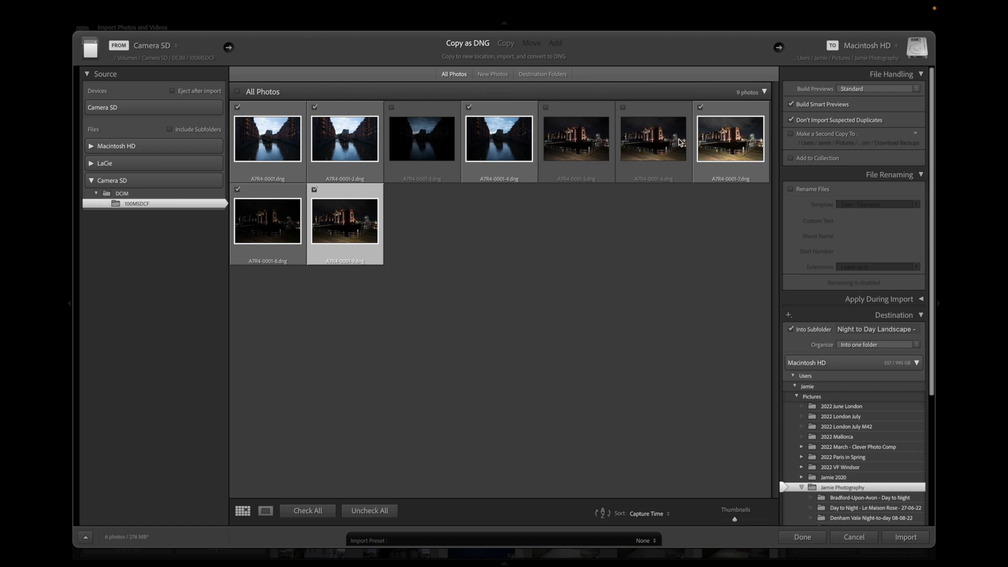
{"action": "scroll", "coordinate": [902, 131], "scroll_direction": "up", "scroll_amount": 1}
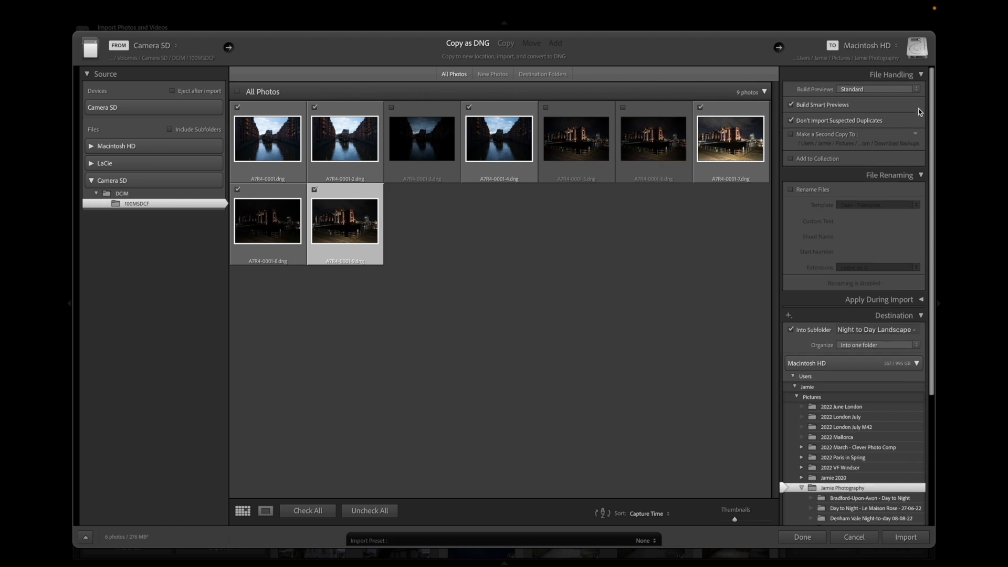
{"action": "left_click", "coordinate": [920, 77]}
{"action": "left_click", "coordinate": [921, 91]}
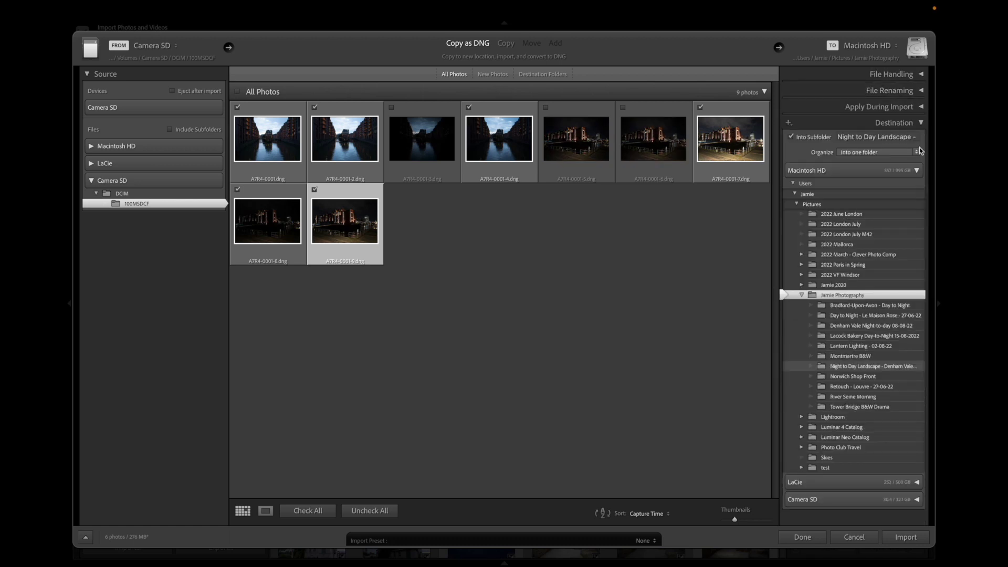
{"action": "left_click", "coordinate": [920, 124]}
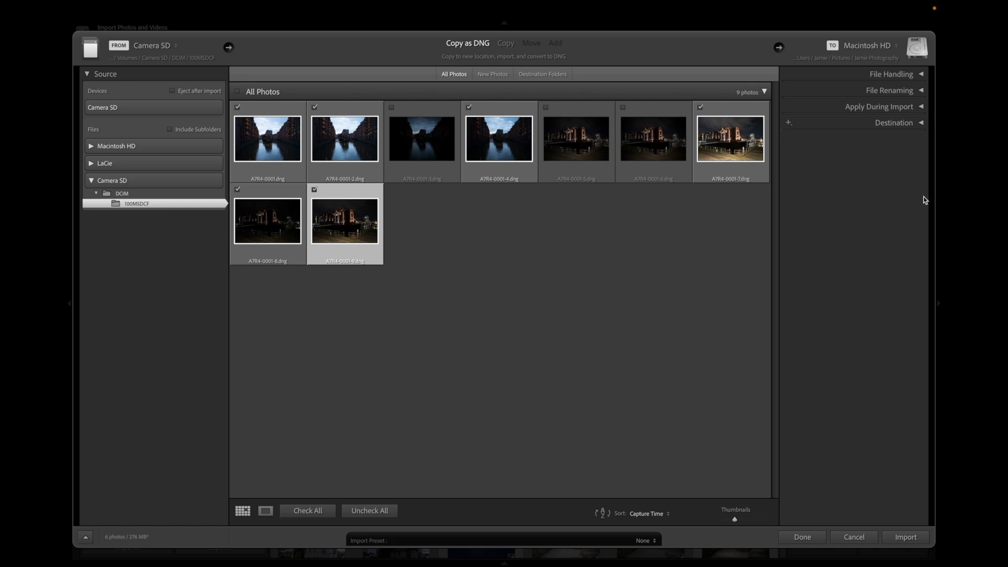
{"action": "left_click", "coordinate": [921, 75]}
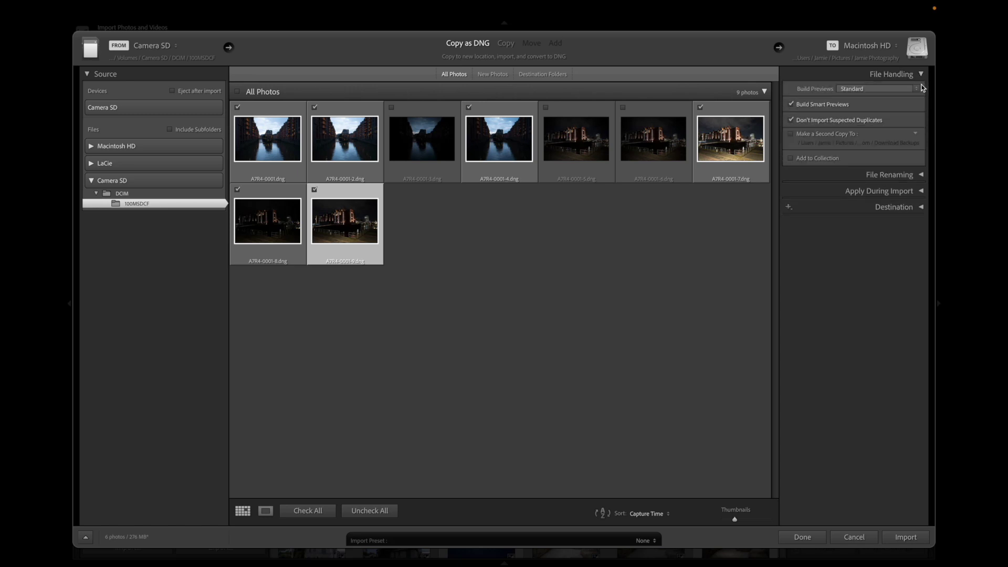
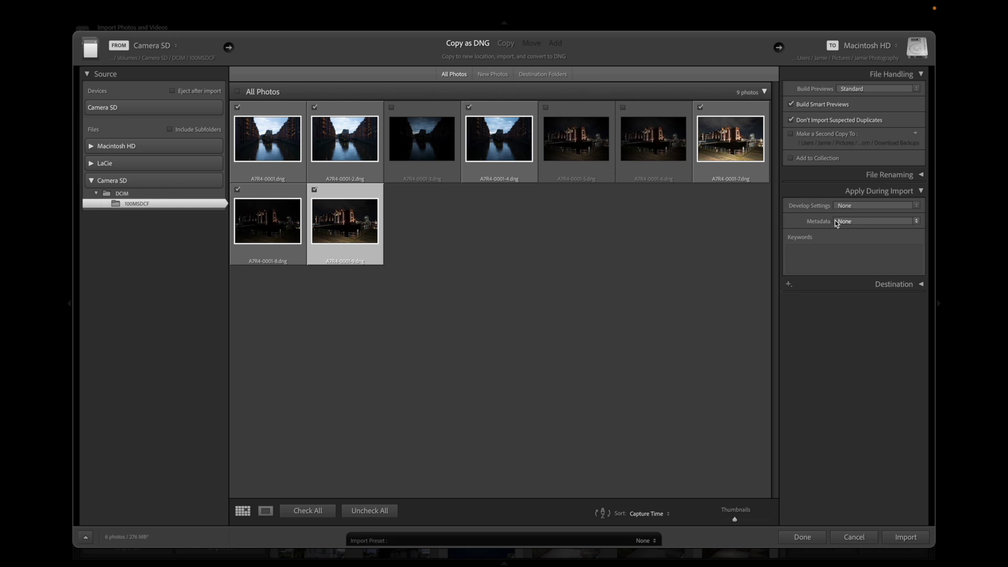
Collapse the Apply During Import settings, expand Destination and examine its subfolder options and folder tree
{"action": "left_click", "coordinate": [919, 191]}
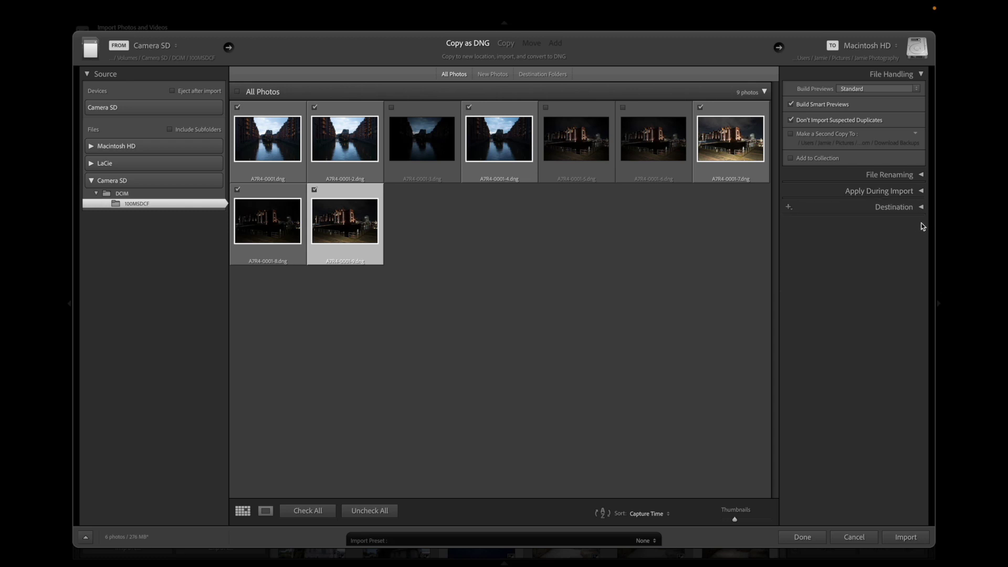
{"action": "left_click", "coordinate": [920, 208]}
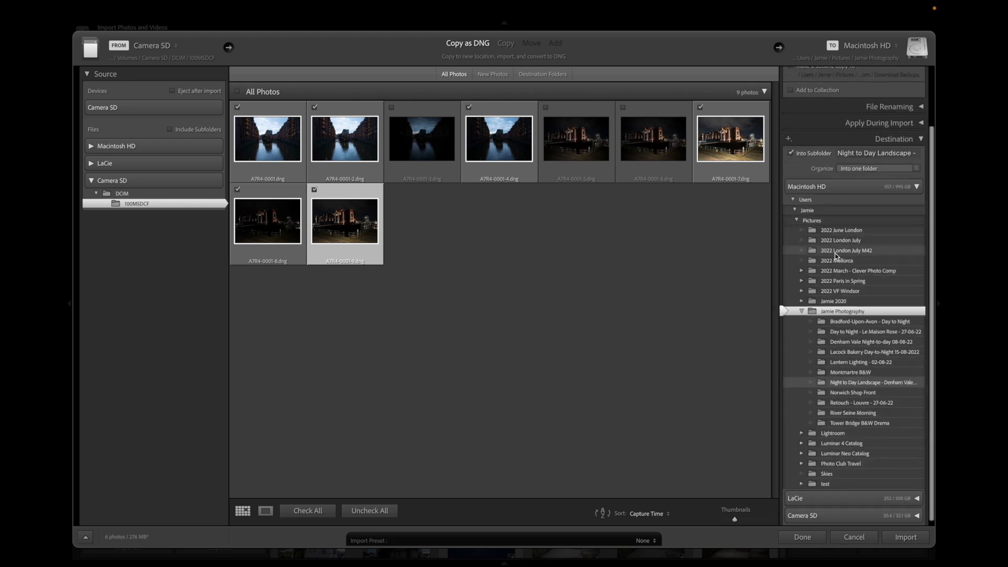
{"action": "scroll", "coordinate": [839, 255], "scroll_direction": "down", "scroll_amount": 1}
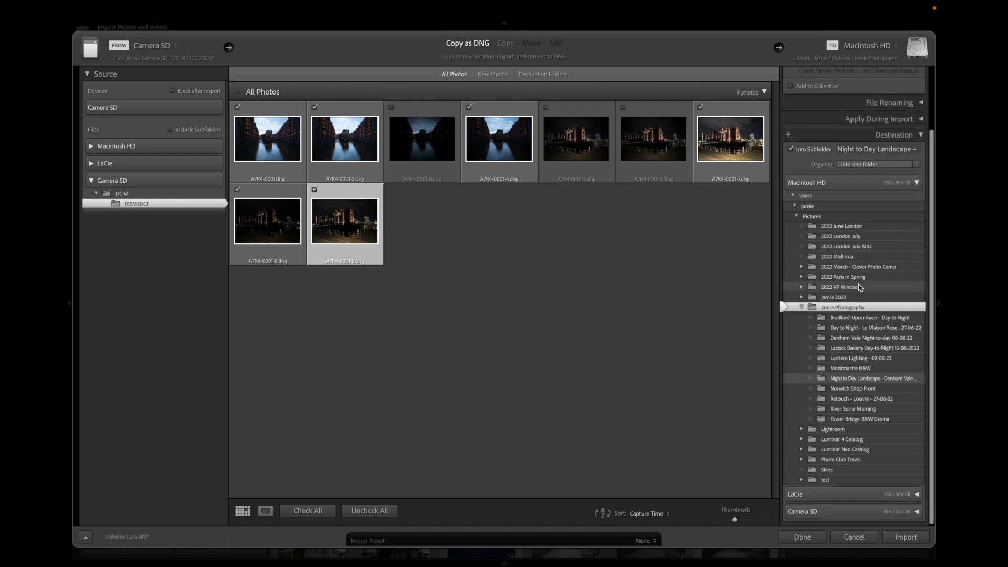
{"action": "scroll", "coordinate": [857, 285], "scroll_direction": "up", "scroll_amount": 3}
{"action": "scroll", "coordinate": [858, 284], "scroll_direction": "down", "scroll_amount": 3}
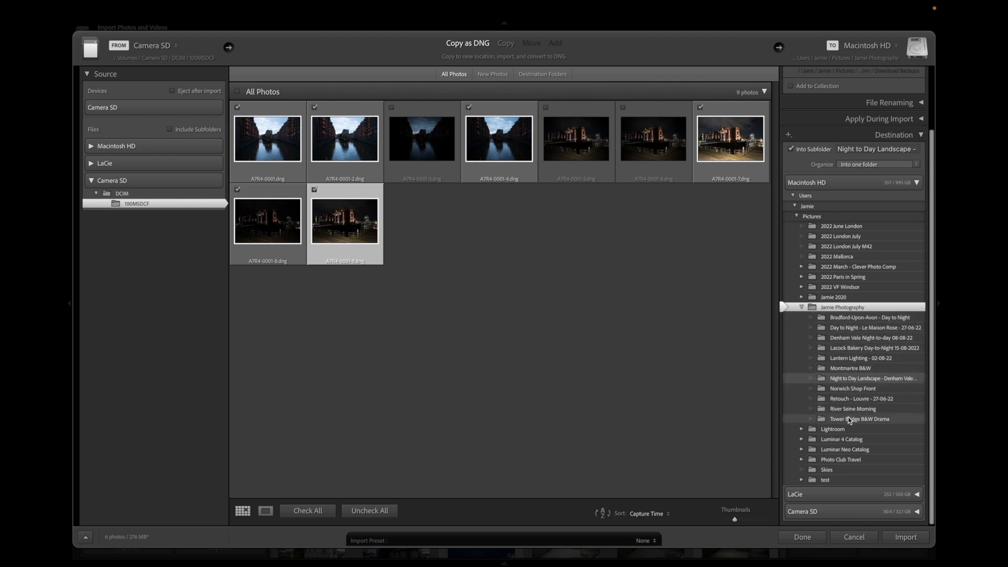
{"action": "scroll", "coordinate": [845, 382], "scroll_direction": "up", "scroll_amount": 2}
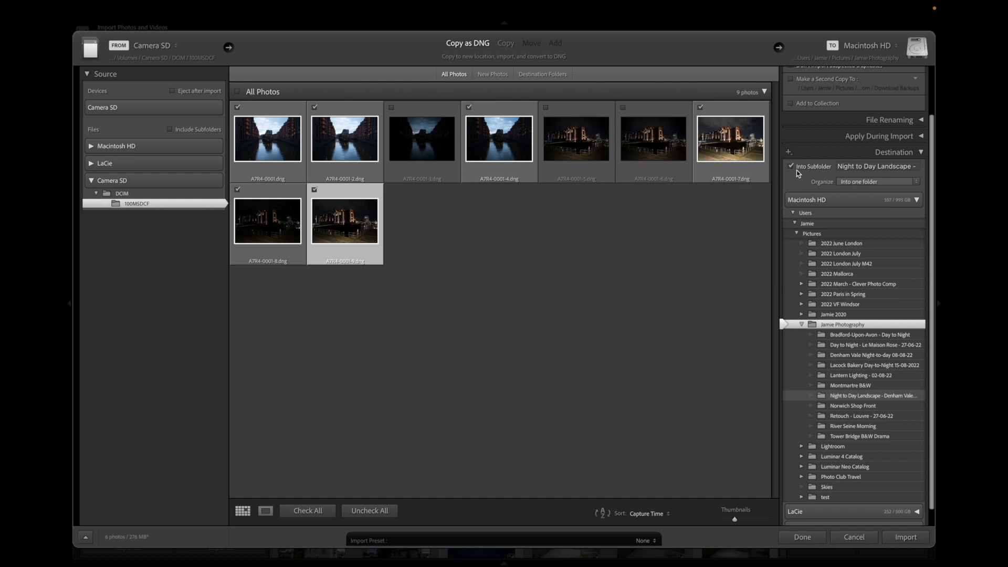
{"action": "right_click", "coordinate": [845, 329]}
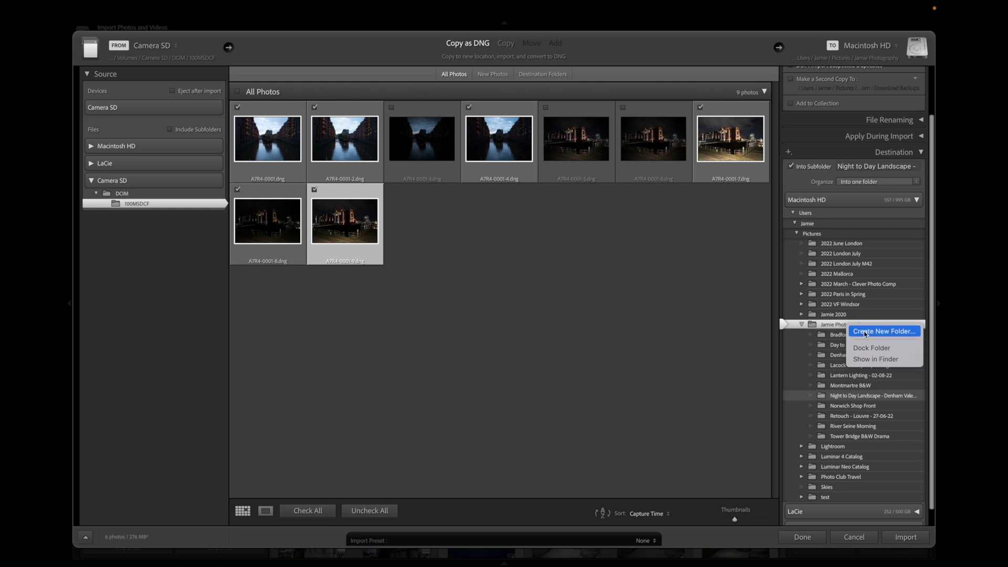
{"action": "left_click", "coordinate": [866, 331]}
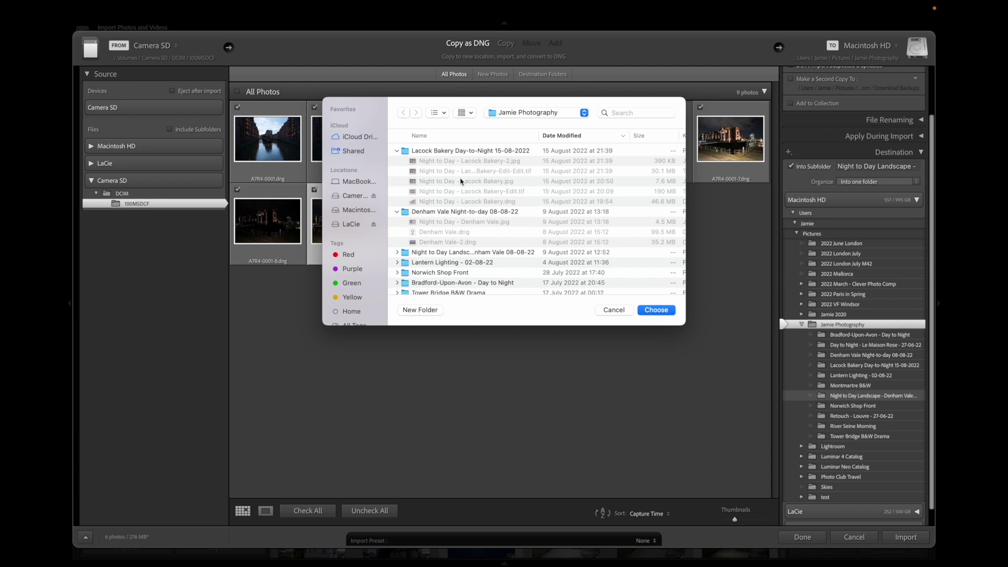
{"action": "left_click", "coordinate": [623, 311]}
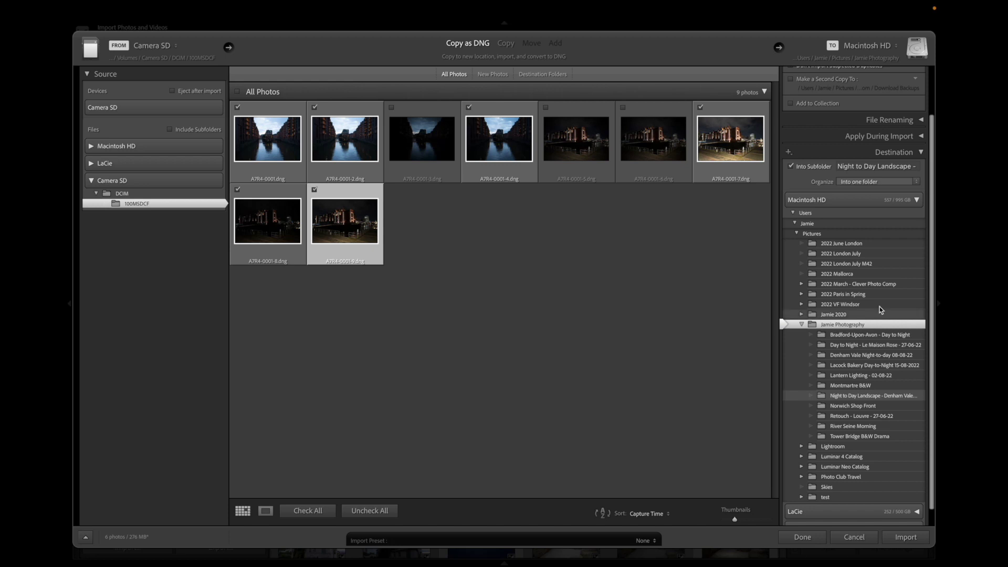
{"action": "left_click", "coordinate": [791, 167]}
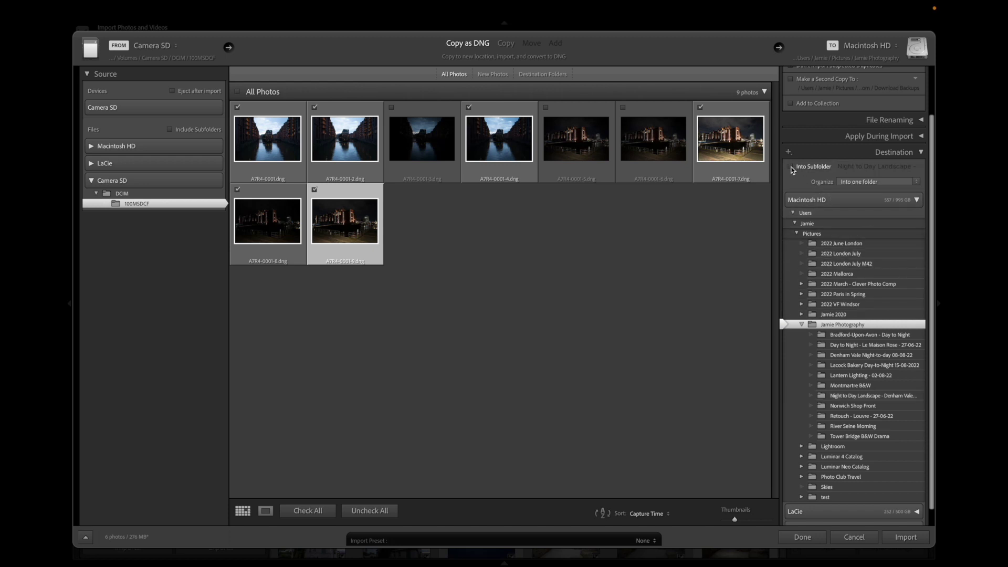
{"action": "left_click", "coordinate": [792, 167]}
Name the import's destination subfolder "Hamburg Visit - 18-08-2022"
{"action": "left_click", "coordinate": [839, 167]}
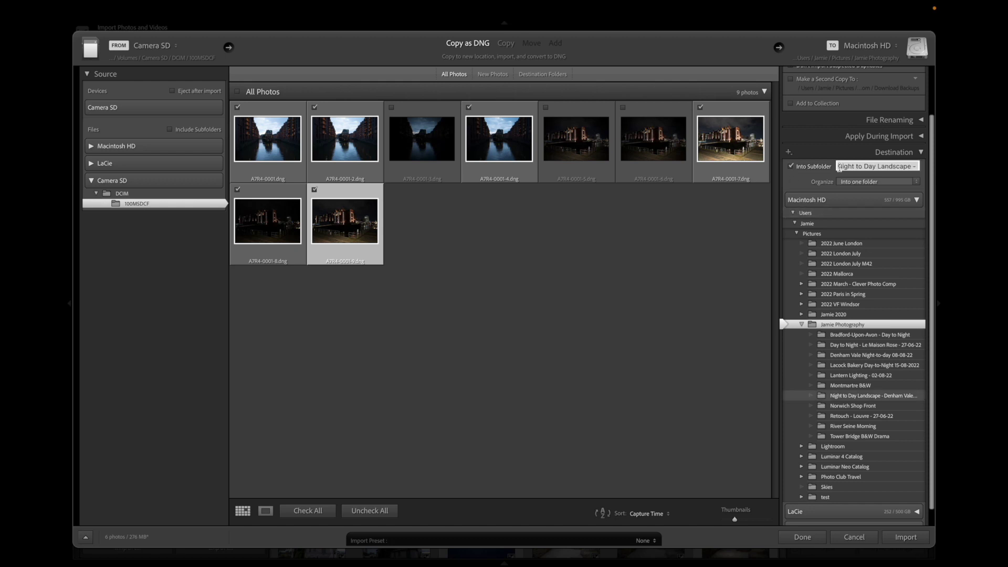
{"action": "key", "text": "super+a"}
{"action": "key", "text": "BackSpace"}
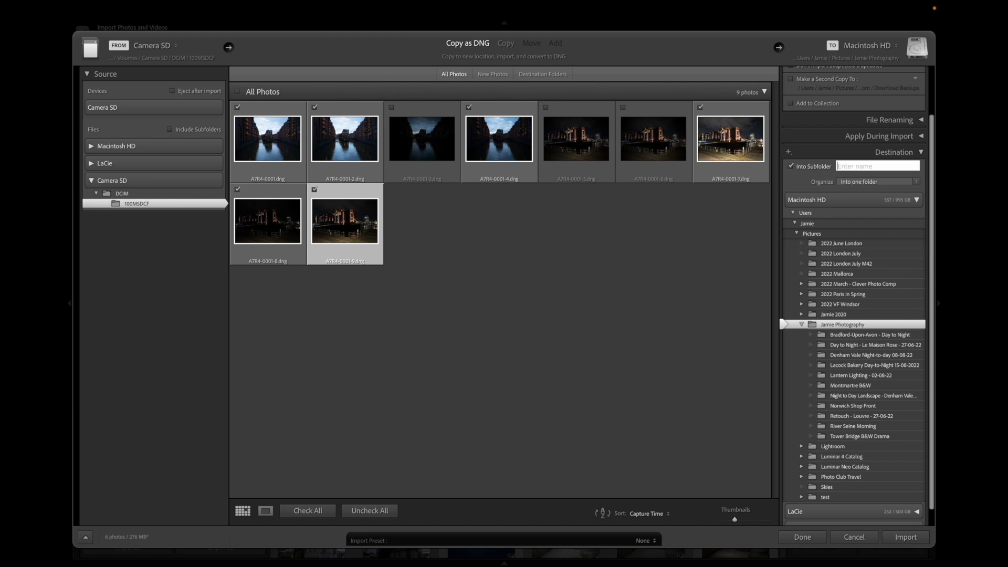
{"action": "type", "text": "H"}
{"action": "key", "text": "BackSpace"}
{"action": "type", "text": "Hambur"}
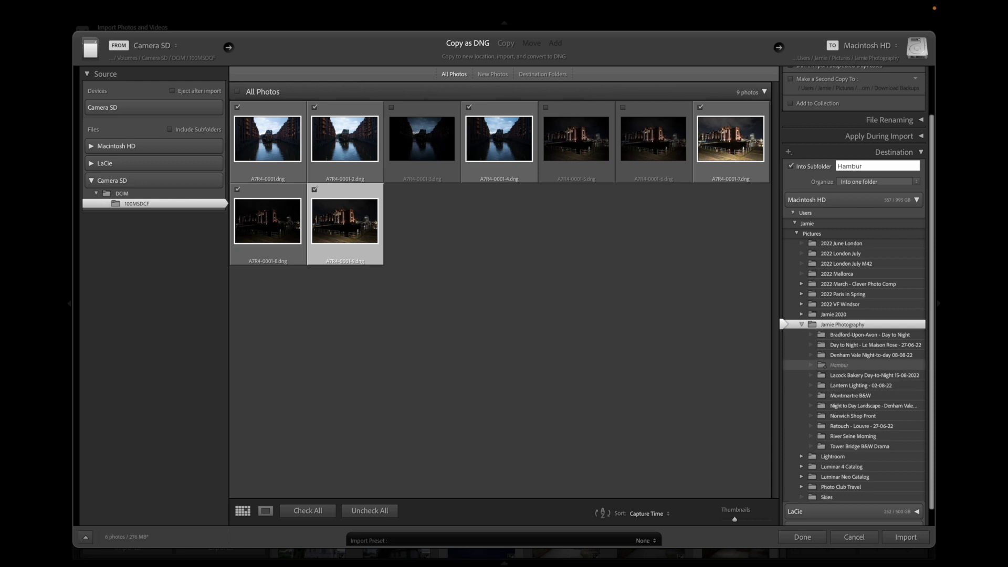
{"action": "type", "text": "g Visit -"}
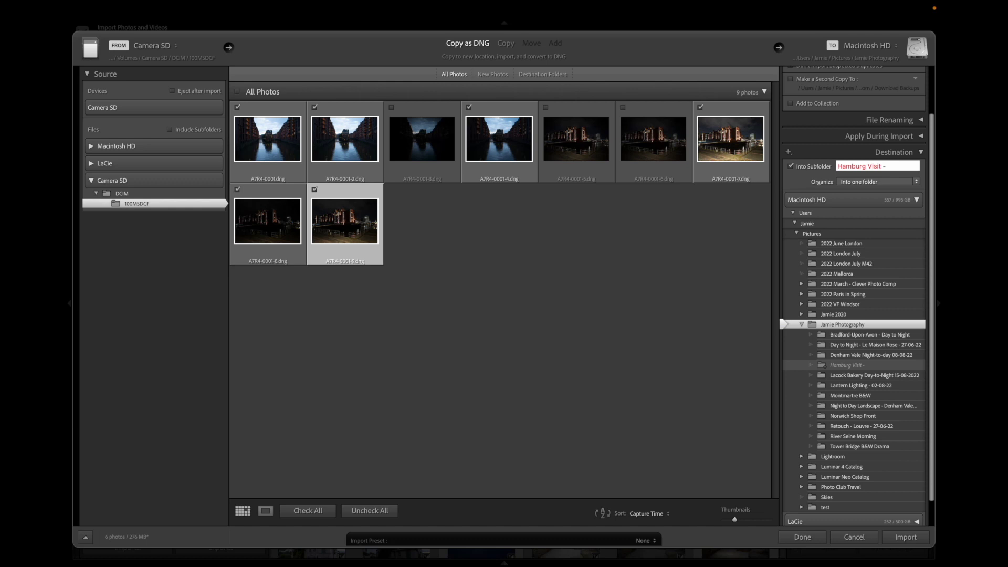
{"action": "type", "text": "18-08-2022"}
Keep the files organized into one folder and import the checked photos
{"action": "left_click", "coordinate": [916, 182]}
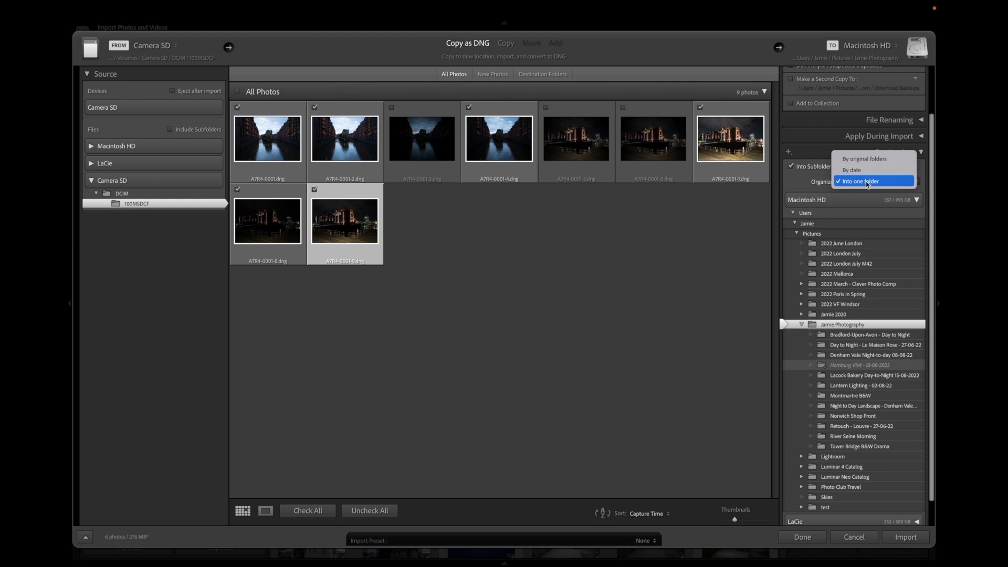
{"action": "left_click", "coordinate": [865, 181]}
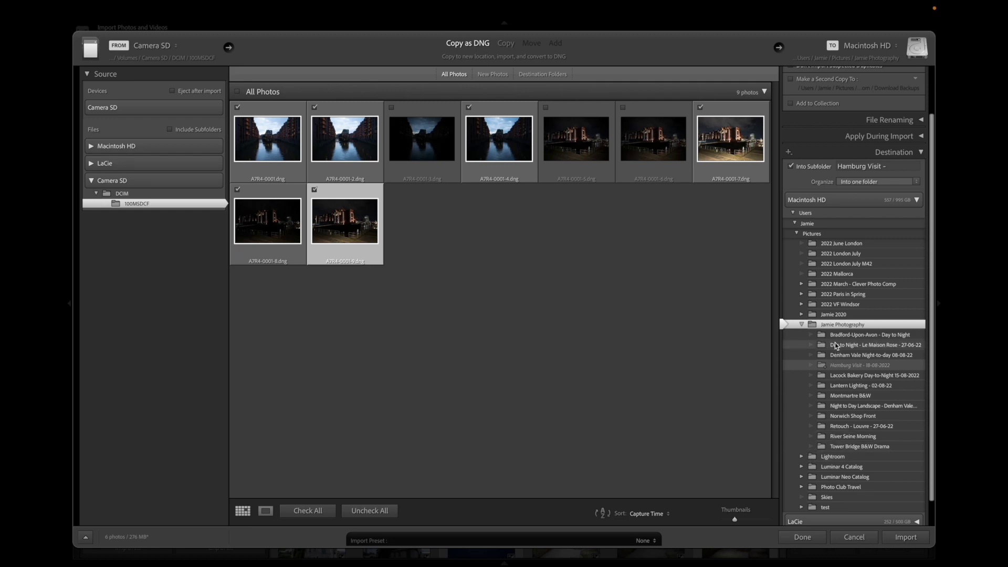
{"action": "left_click", "coordinate": [903, 537]}
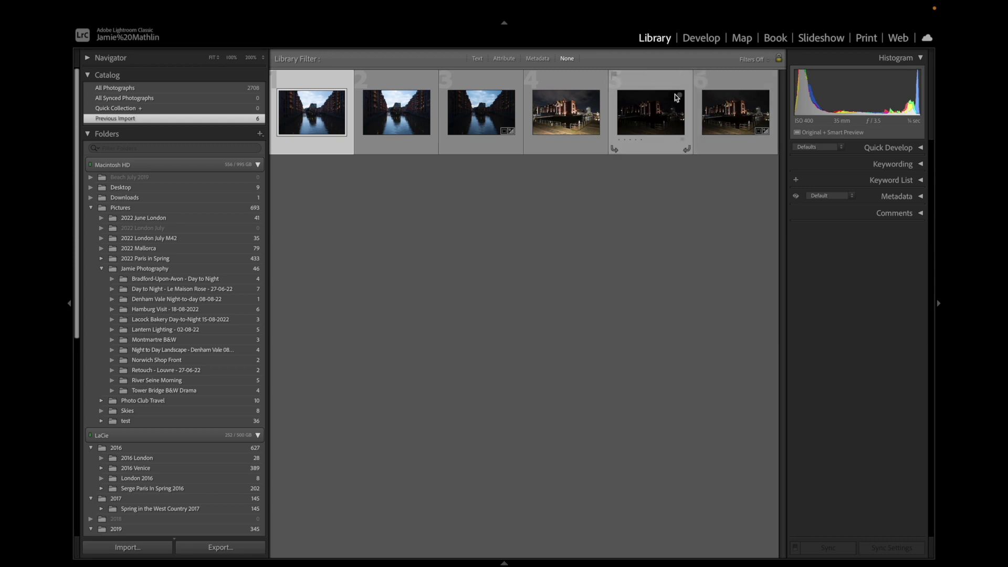
Open the imported photos in Develop and rate A7R4-0001.dng, A7R4-0001-2.dng and A7R4-0001-4.dng one star each
{"action": "left_click", "coordinate": [701, 41]}
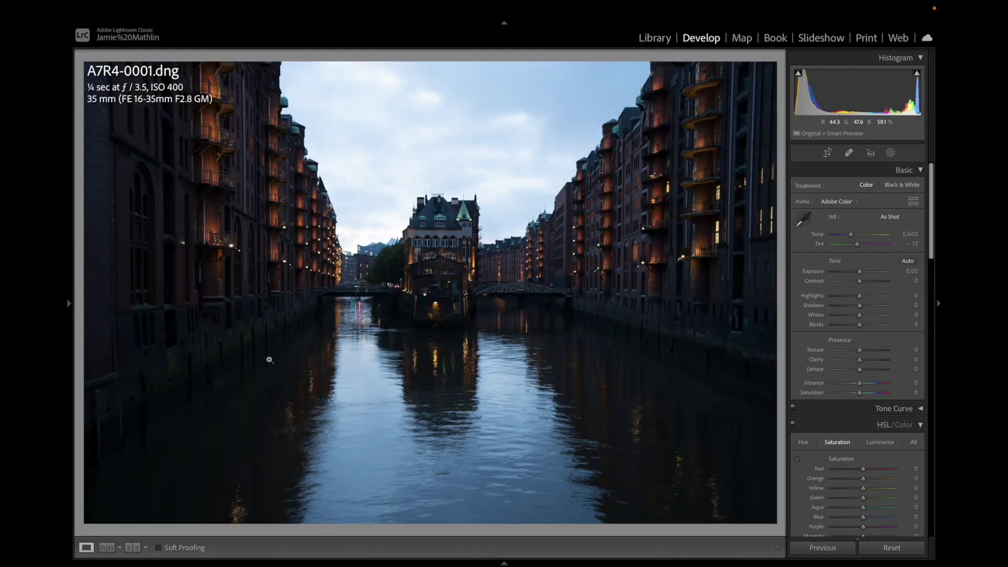
{"action": "mouse_move", "coordinate": [292, 564]}
{"action": "mouse_move", "coordinate": [483, 563]}
{"action": "key", "text": "1"}
{"action": "key", "text": "Right"}
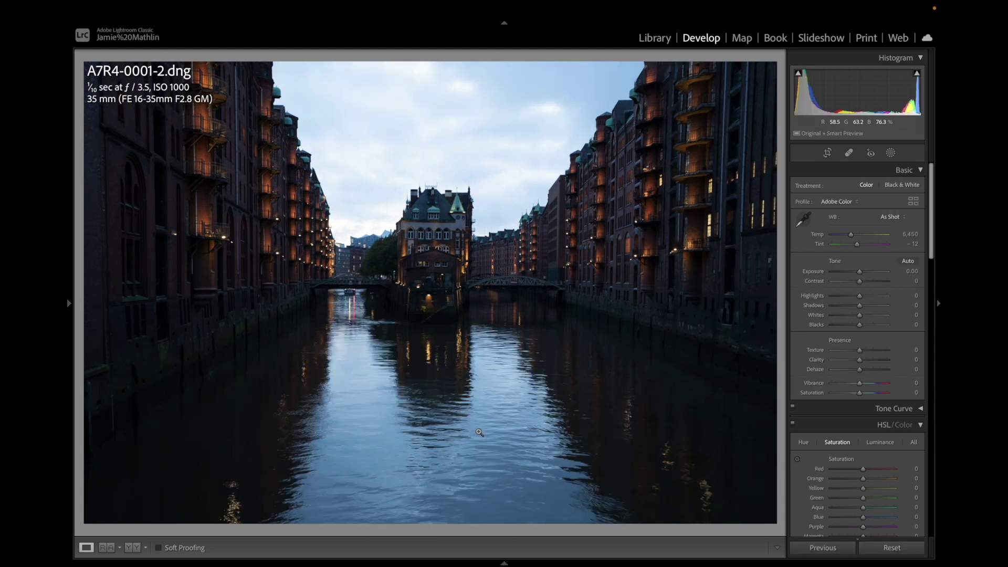
{"action": "key", "text": "1"}
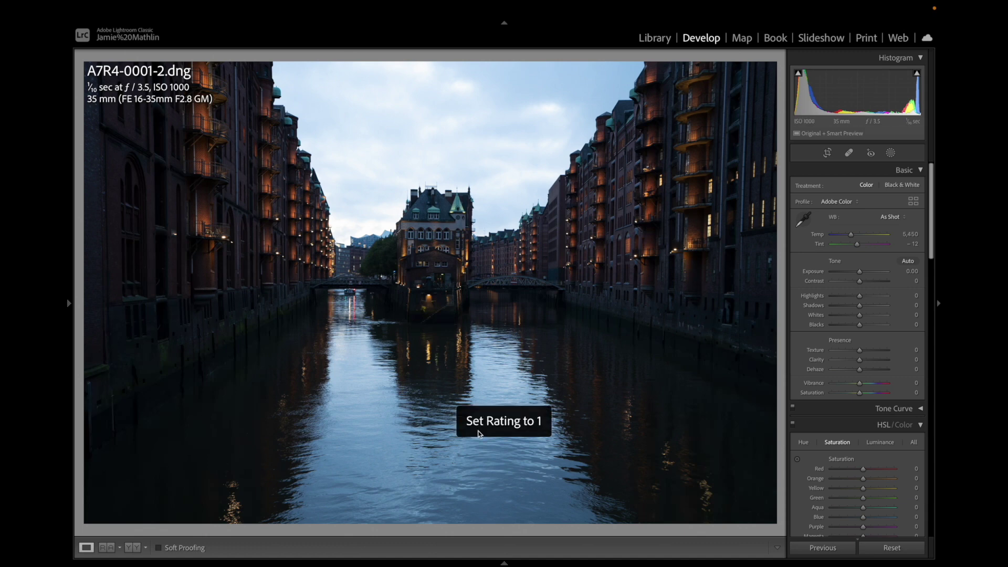
{"action": "key", "text": "Right"}
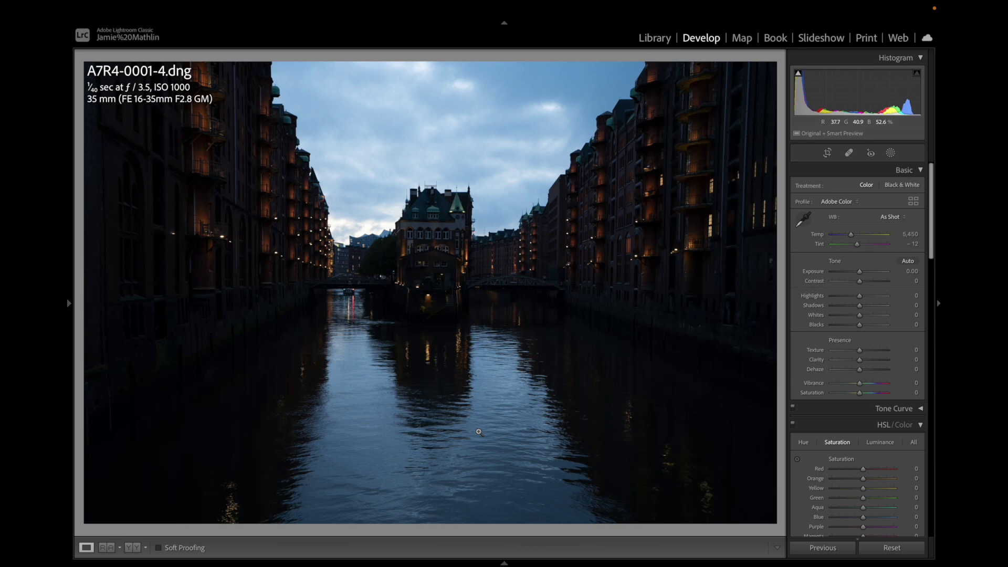
{"action": "key", "text": "1"}
Rate A7R4-0001-7.dng two stars, and A7R4-0001-8.dng and A7R4-0001-9.dng one star each
{"action": "key", "text": "Right"}
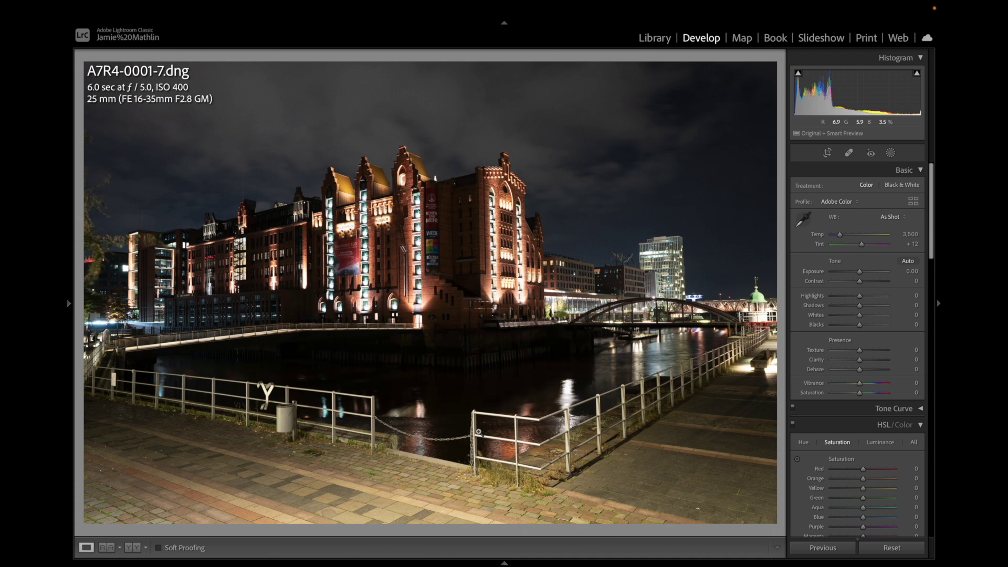
{"action": "key", "text": "2"}
{"action": "key", "text": "Right"}
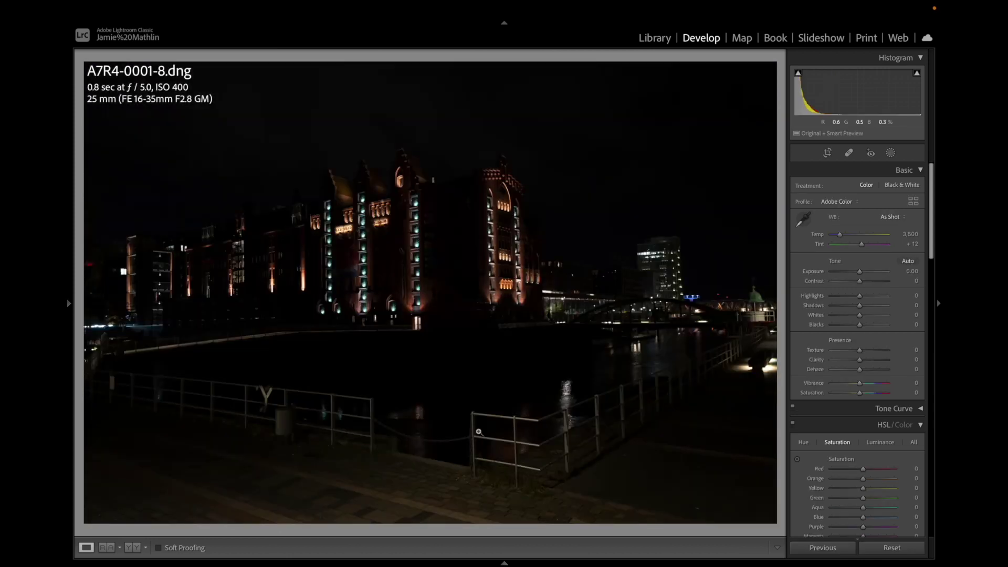
{"action": "key", "text": "1"}
{"action": "key", "text": "Right"}
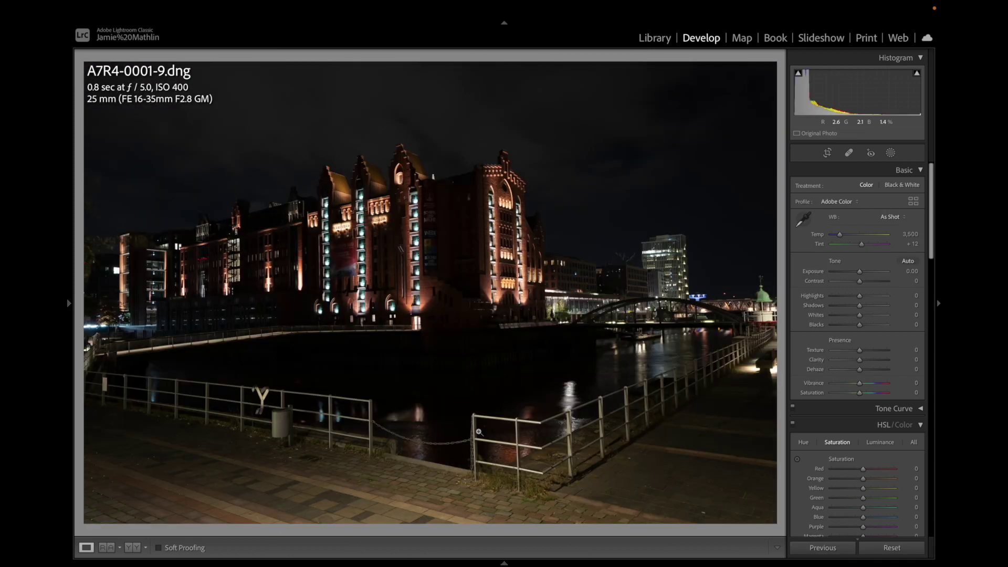
{"action": "key", "text": "1"}
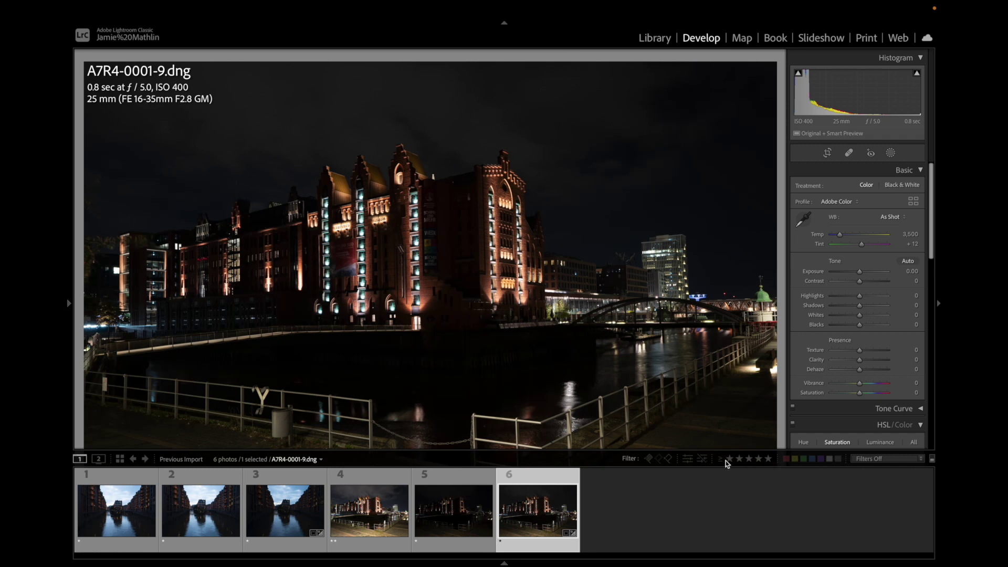
Reset the rating of A7R4-0001-8.dng to 0
{"action": "left_click", "coordinate": [482, 478]}
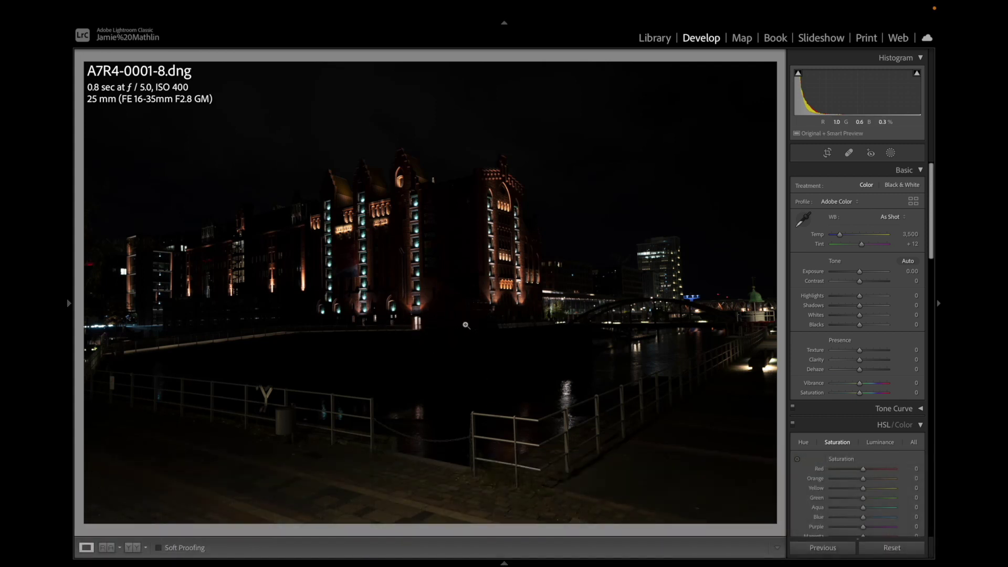
{"action": "key", "text": "0"}
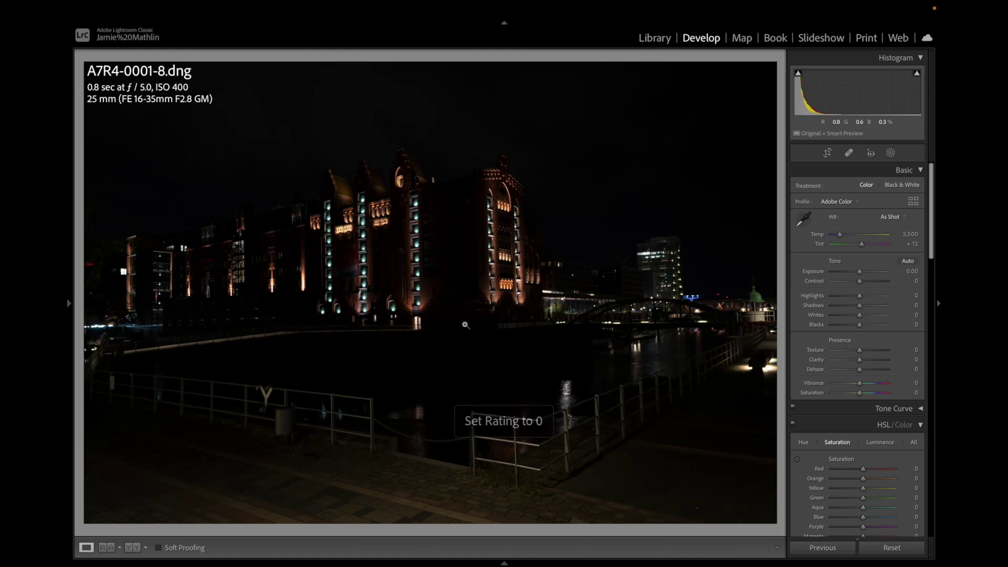
Filter the filmstrip by a rating of one star or more, and compare exact one-star and two-star matches
{"action": "mouse_move", "coordinate": [456, 545]}
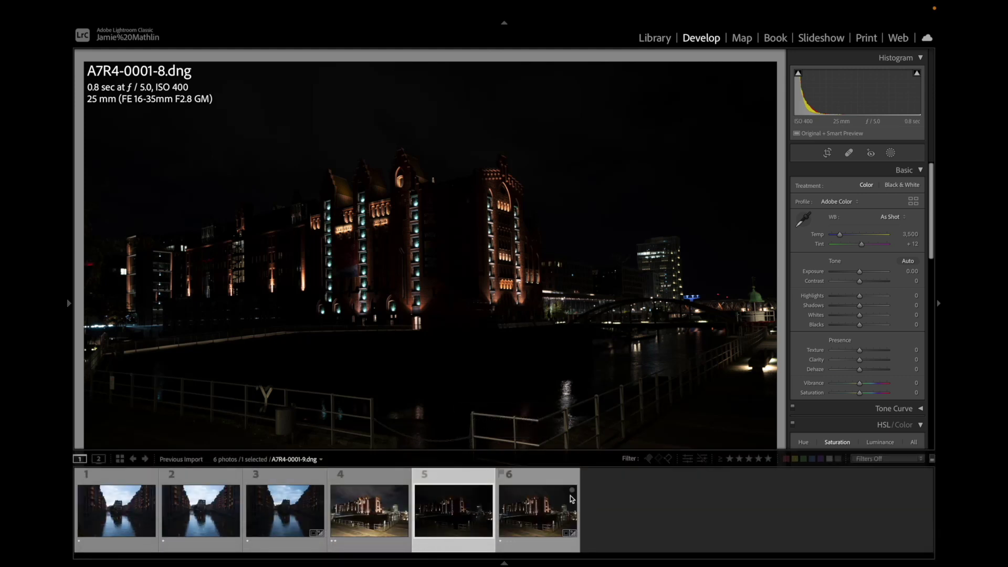
{"action": "left_click", "coordinate": [729, 460]}
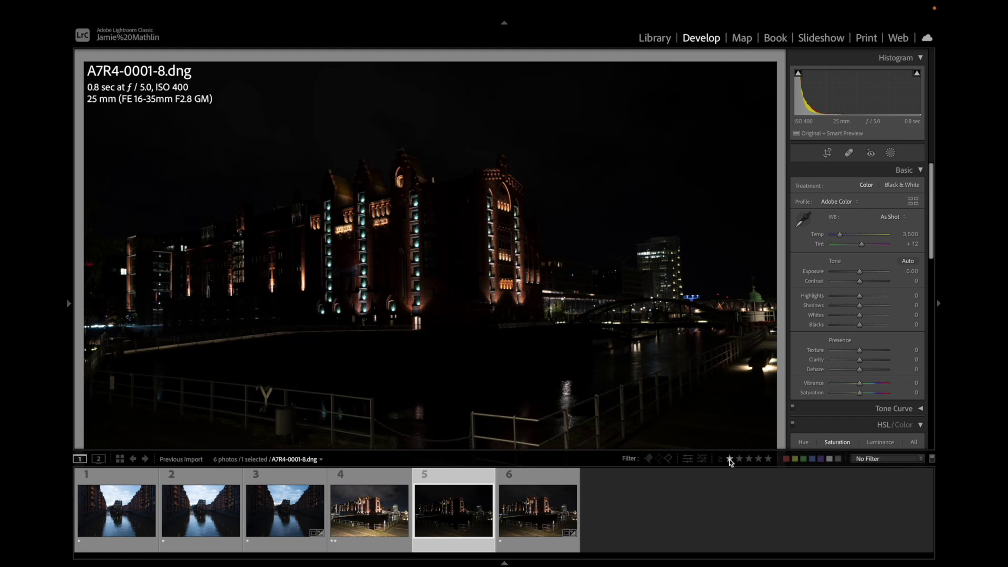
{"action": "left_click", "coordinate": [729, 460]}
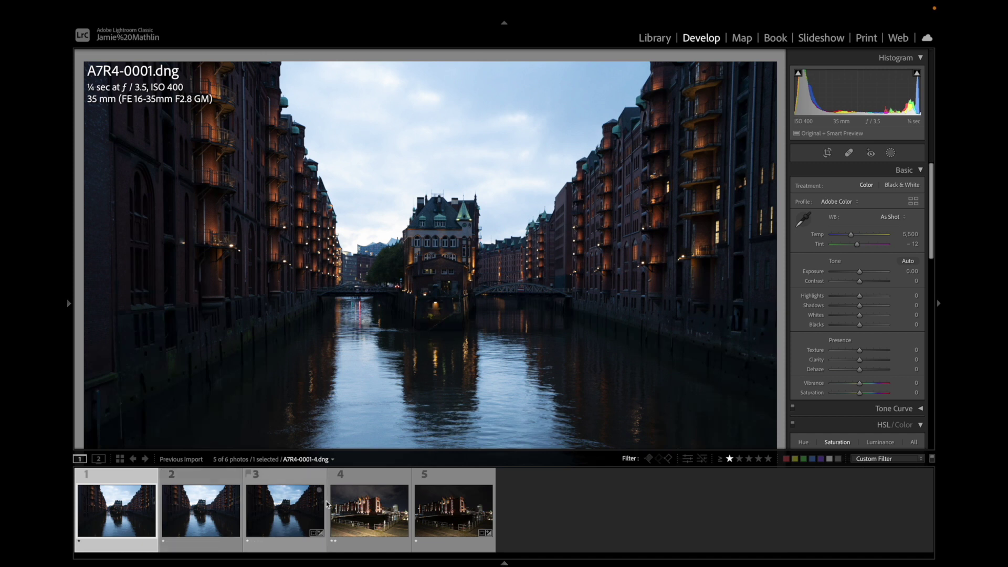
{"action": "left_click", "coordinate": [720, 460]}
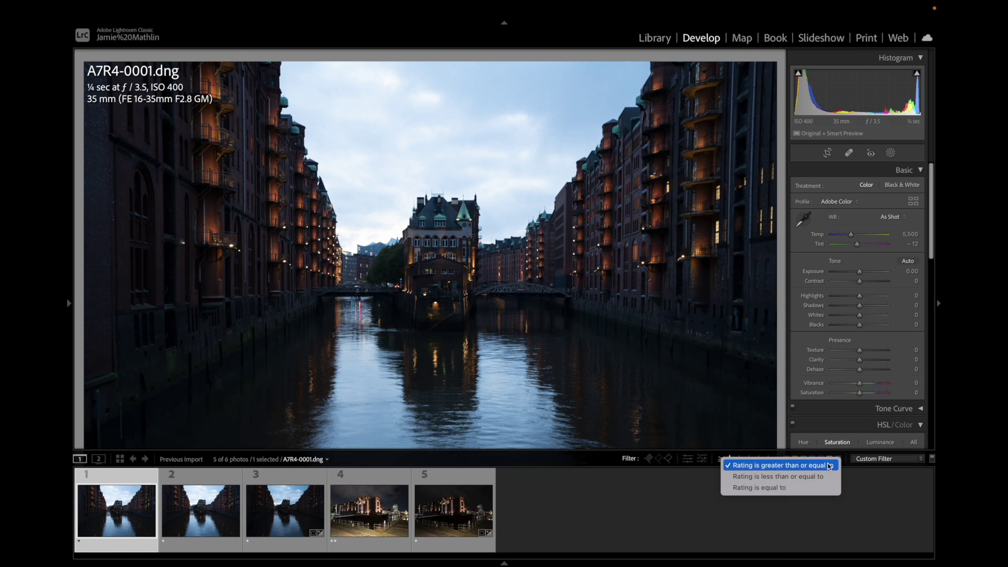
{"action": "left_click", "coordinate": [762, 488]}
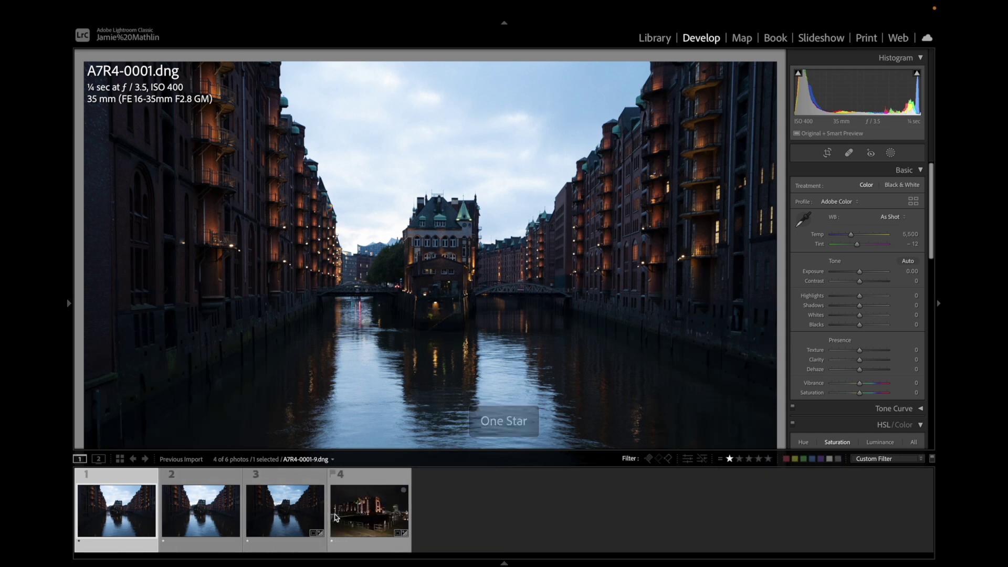
{"action": "left_click", "coordinate": [739, 458]}
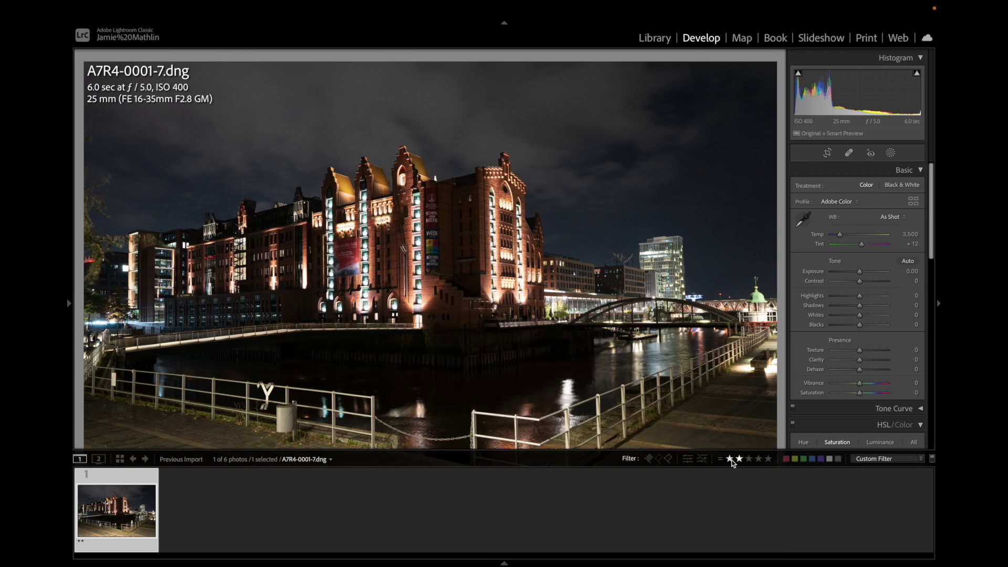
{"action": "left_click", "coordinate": [730, 458]}
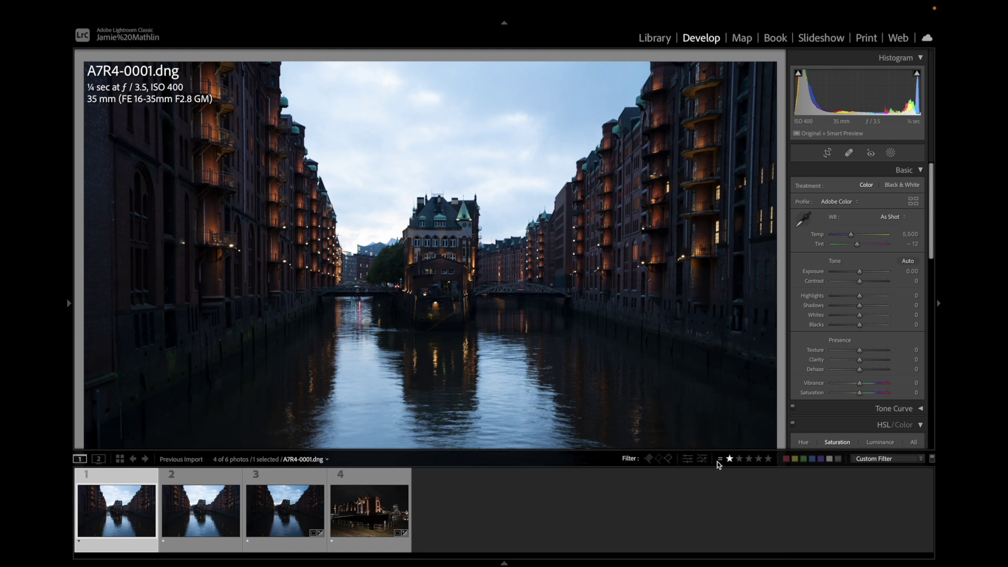
Turn the filmstrip filters off and return to the Library grid
{"action": "left_click", "coordinate": [922, 459]}
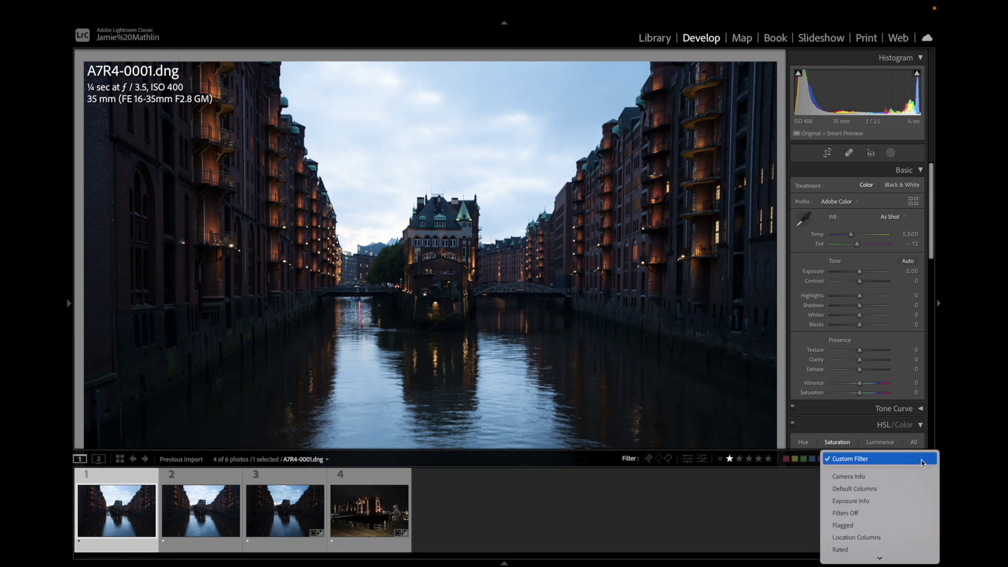
{"action": "left_click", "coordinate": [879, 514]}
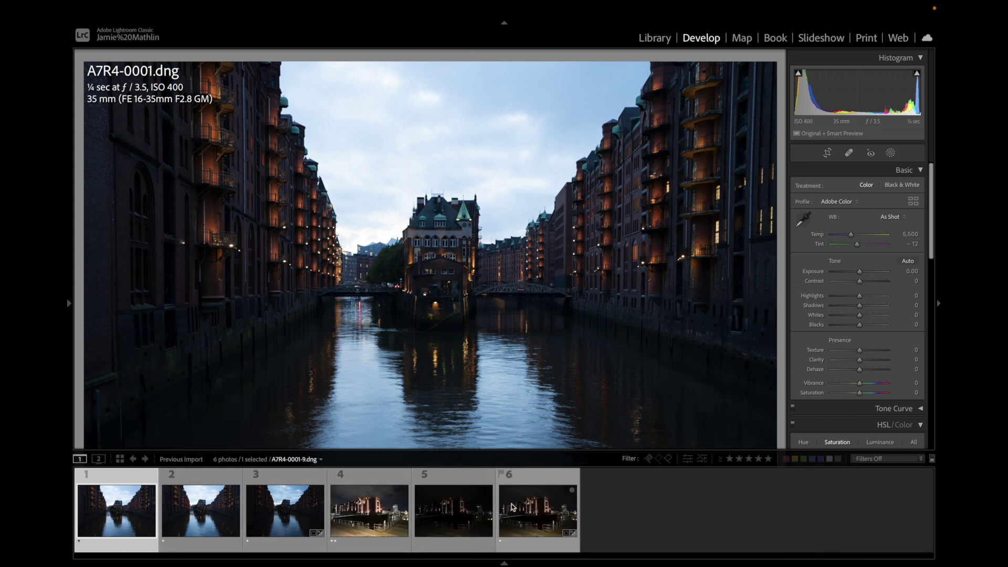
{"action": "key", "text": "F6"}
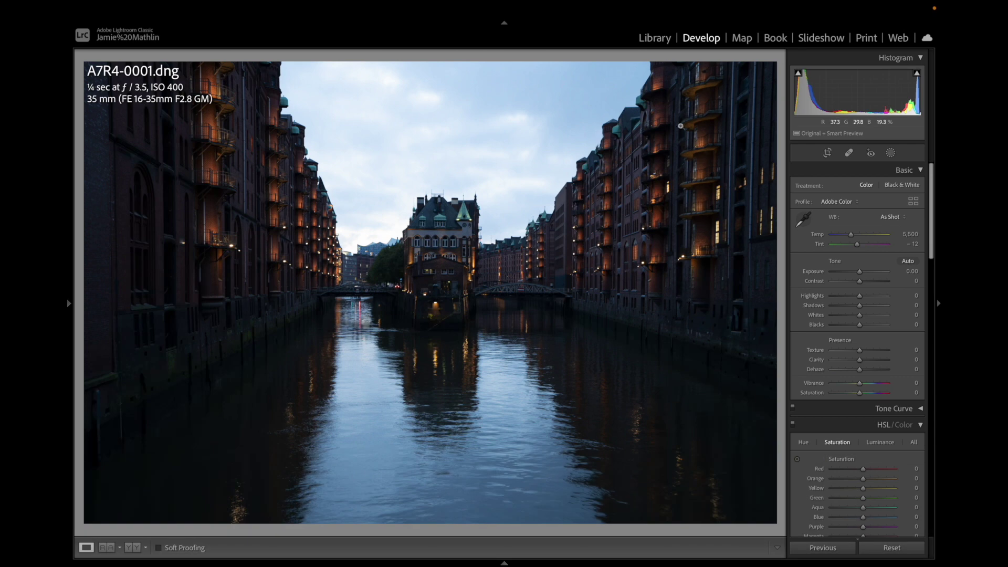
{"action": "left_click", "coordinate": [663, 40]}
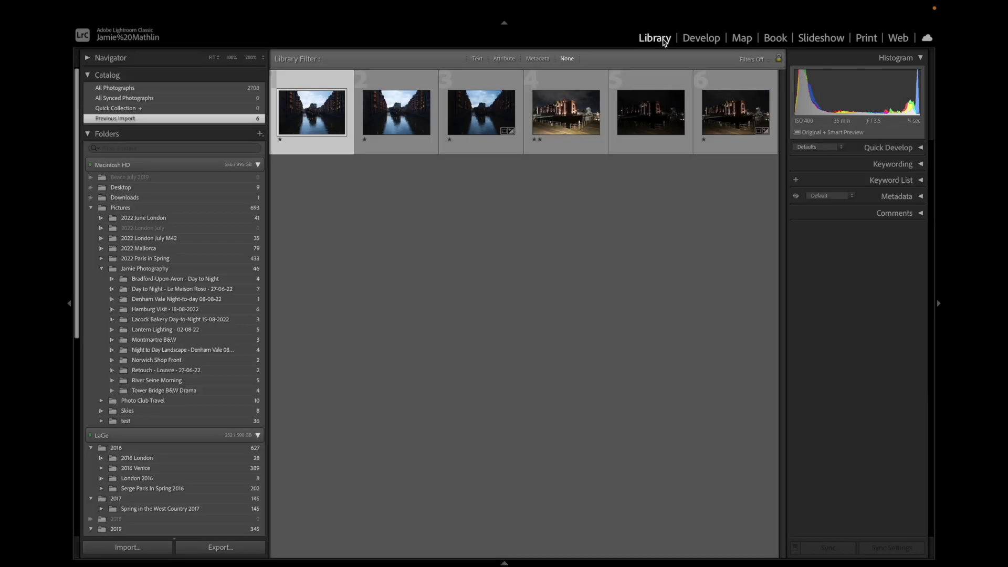